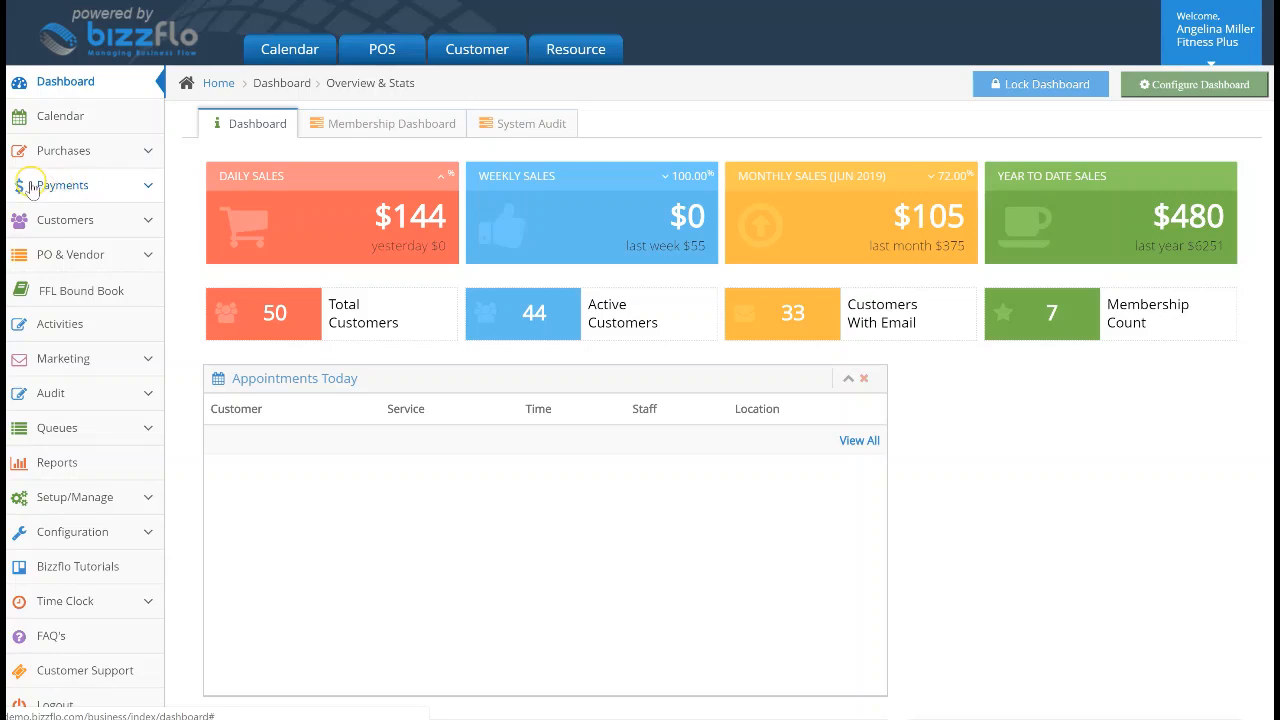
# Expand the Payments menu in the sidebar to list POS, Invoices, Subscriptions and Installments
pyautogui.click(118, 187)
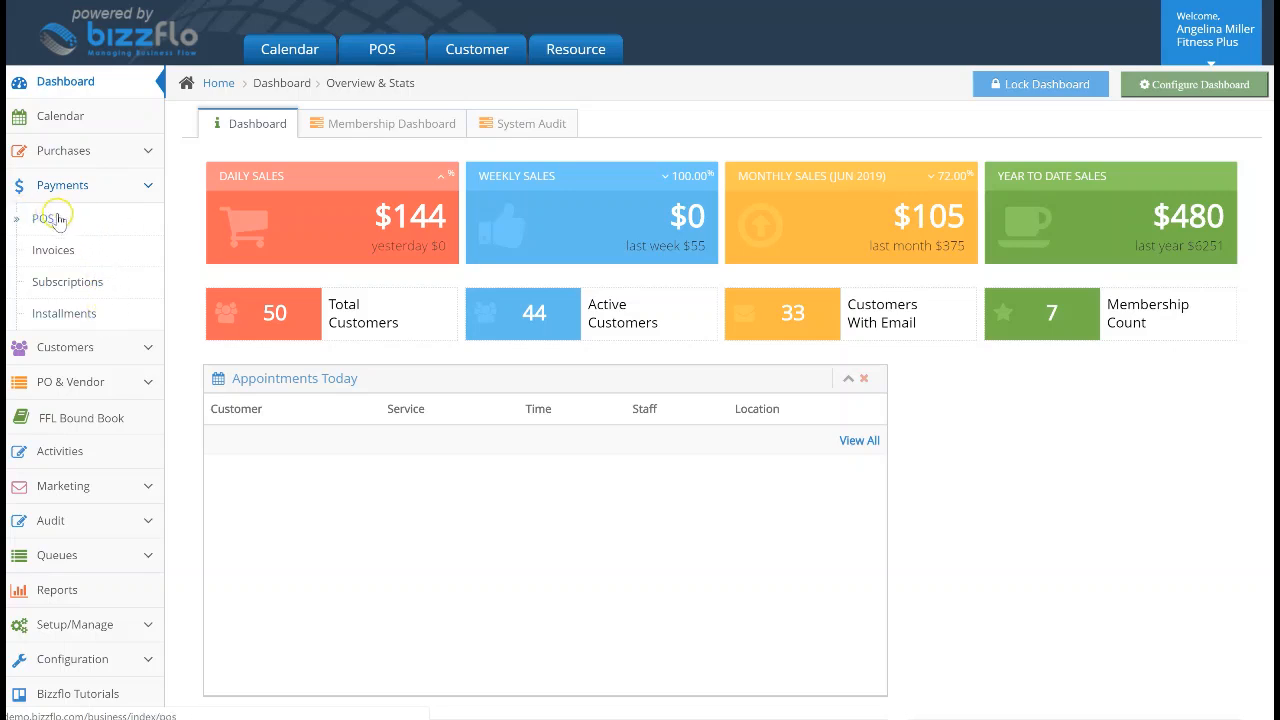
# Start a Walk-In POS ticket, look up and select the customer by name, and open Add Items
pyautogui.click(374, 50)
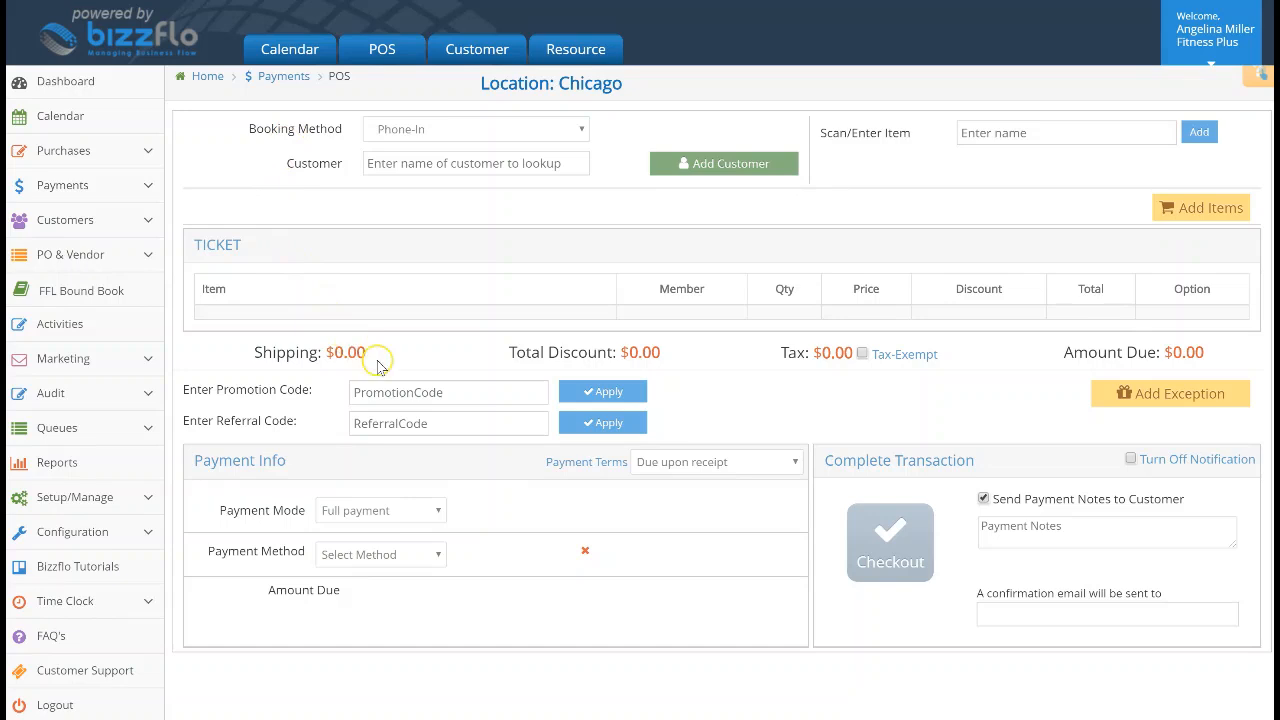
pyautogui.click(574, 131)
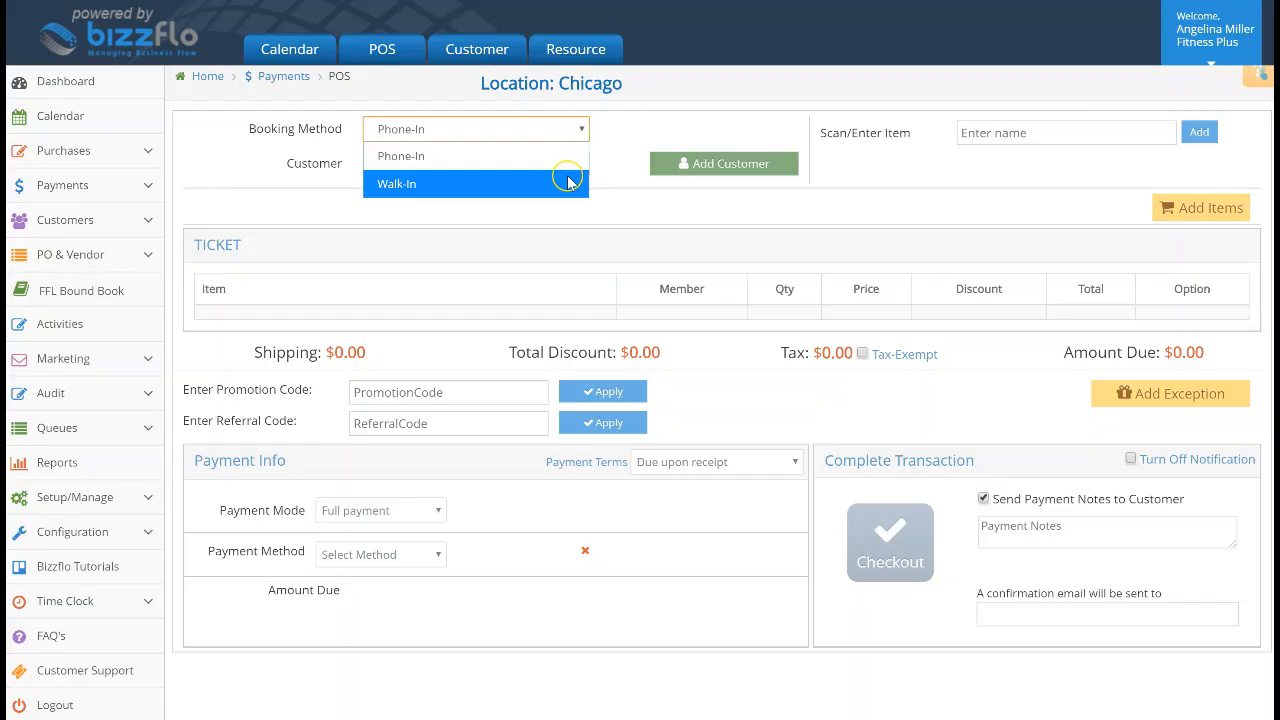
pyautogui.click(568, 183)
pyautogui.click(565, 164)
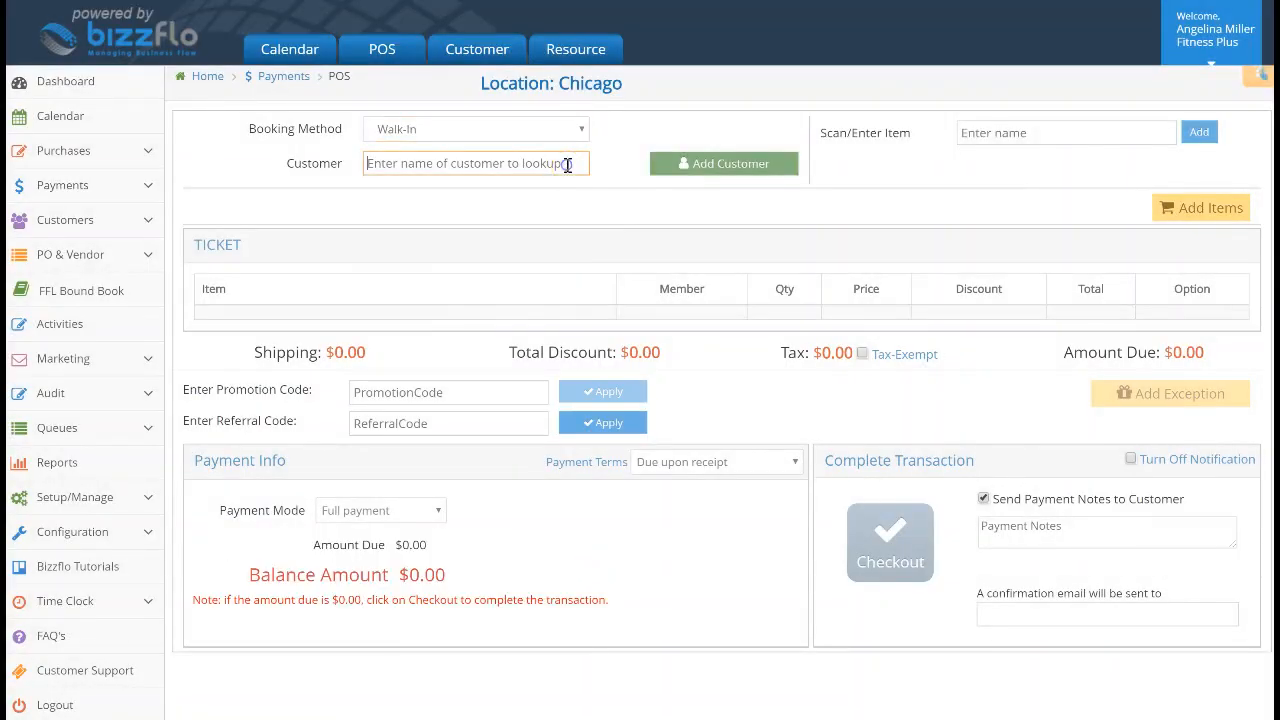
pyautogui.write('Krishna')
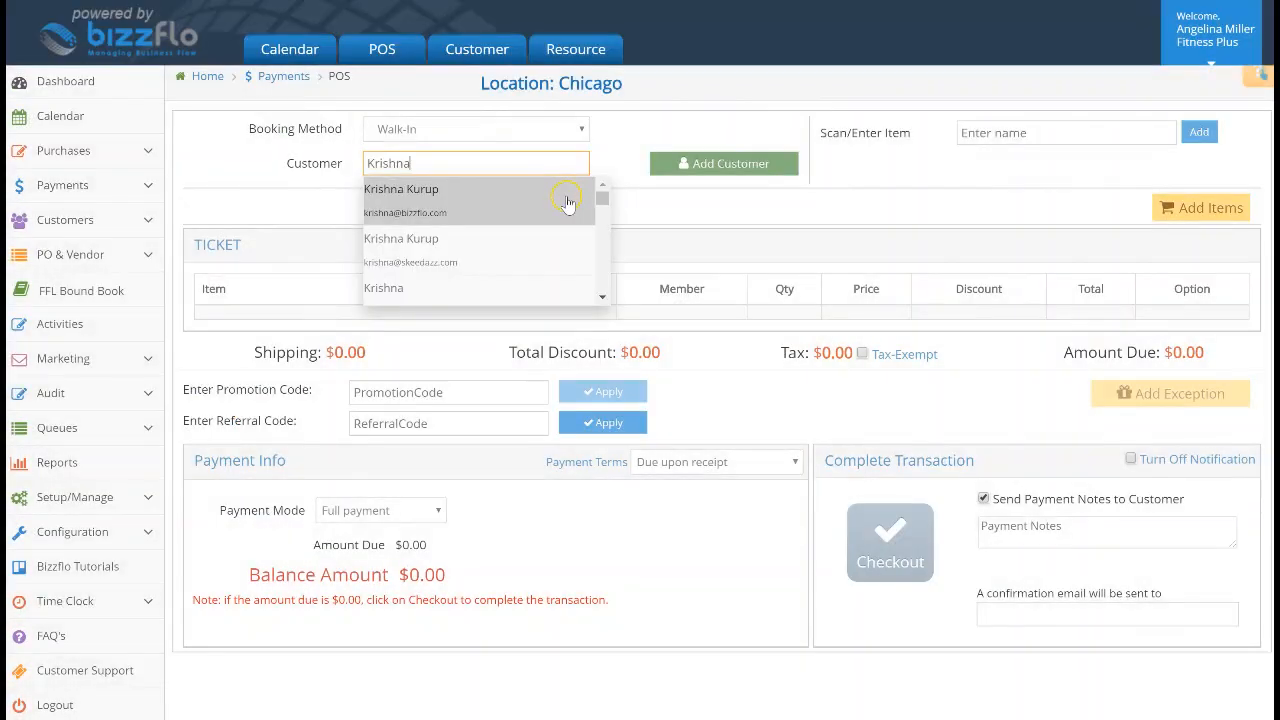
pyautogui.click(567, 204)
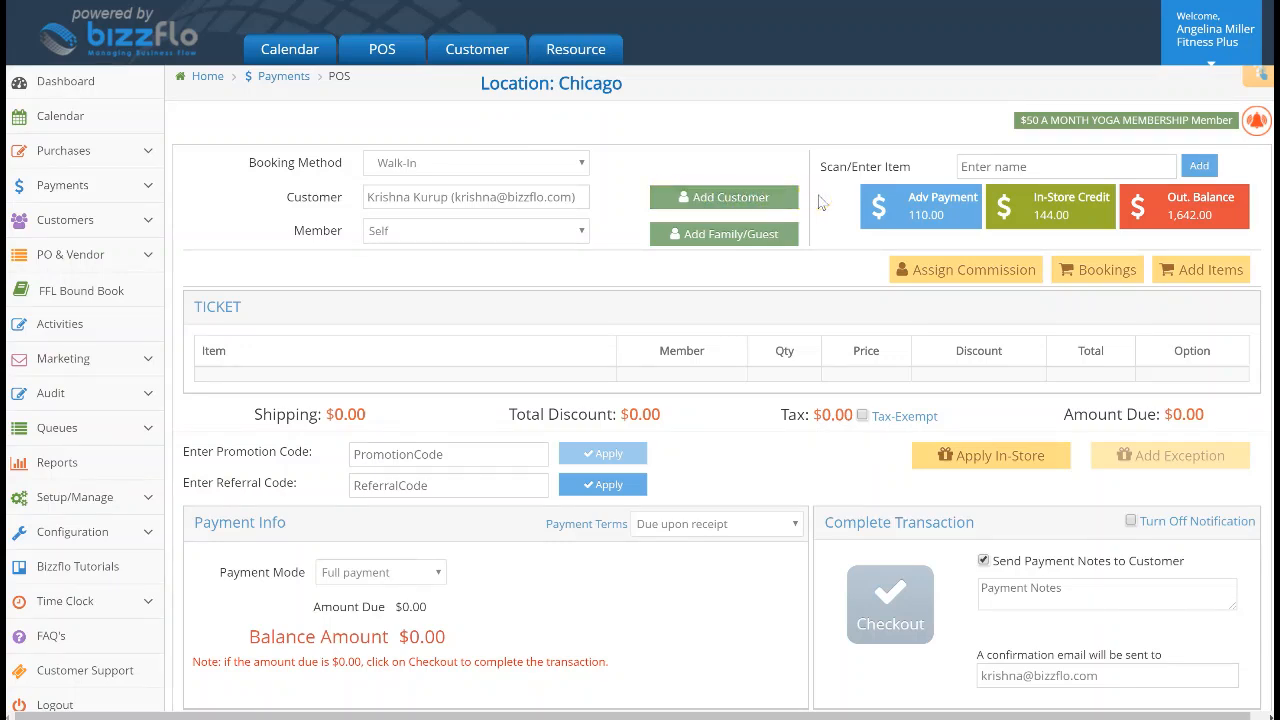
pyautogui.click(1218, 272)
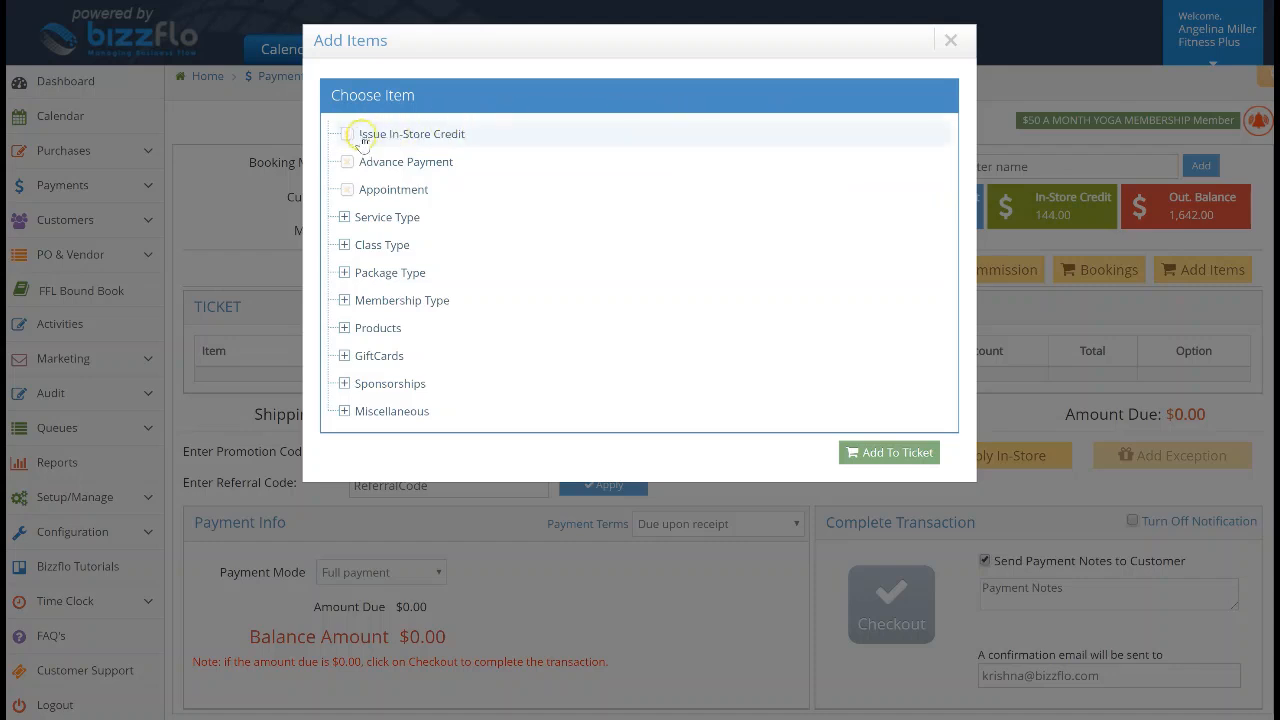
# Add a $100 in-store credit line with reason Retention to the ticket
pyautogui.click(479, 136)
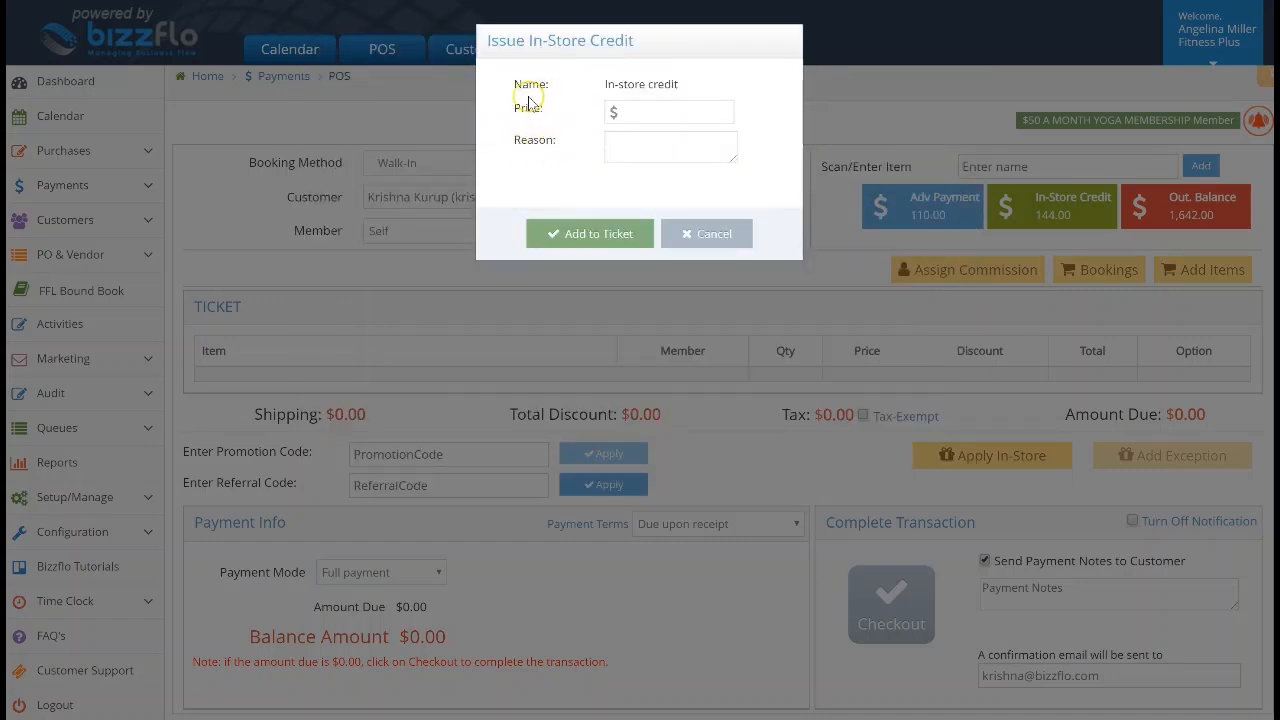
pyautogui.click(631, 113)
pyautogui.press('BackSpace')
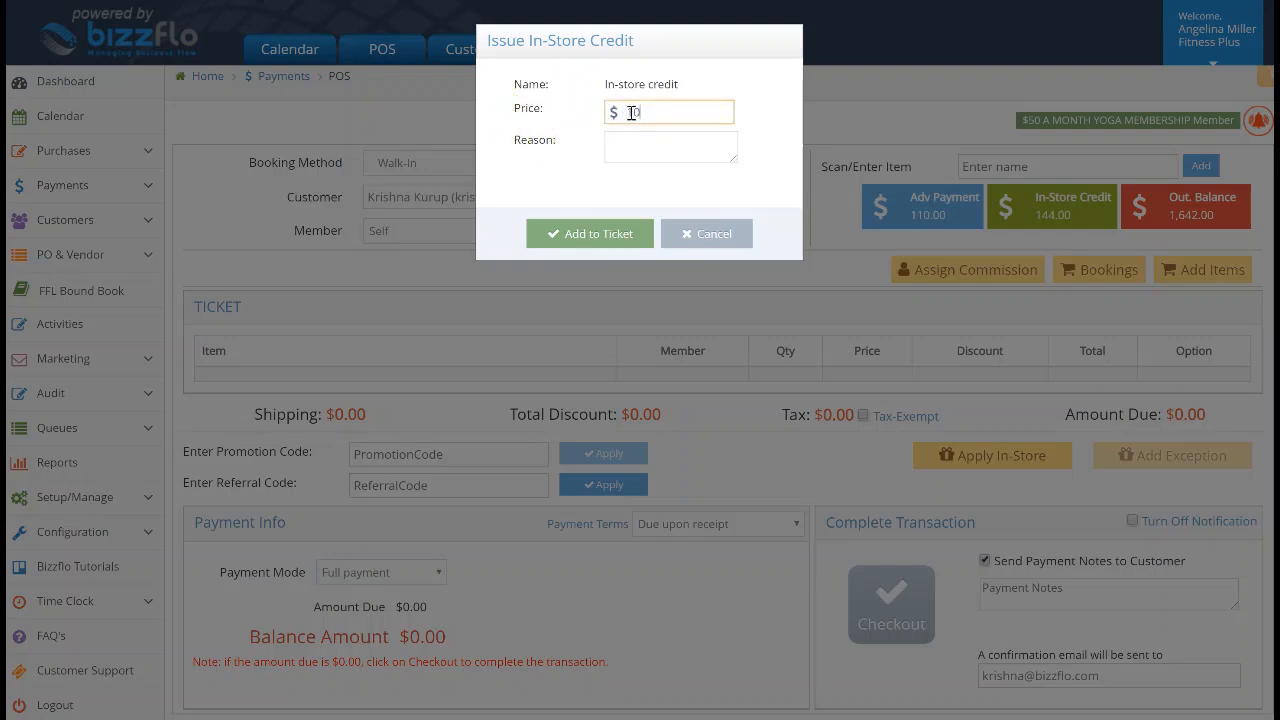
pyautogui.click(643, 153)
pyautogui.write('Retention')
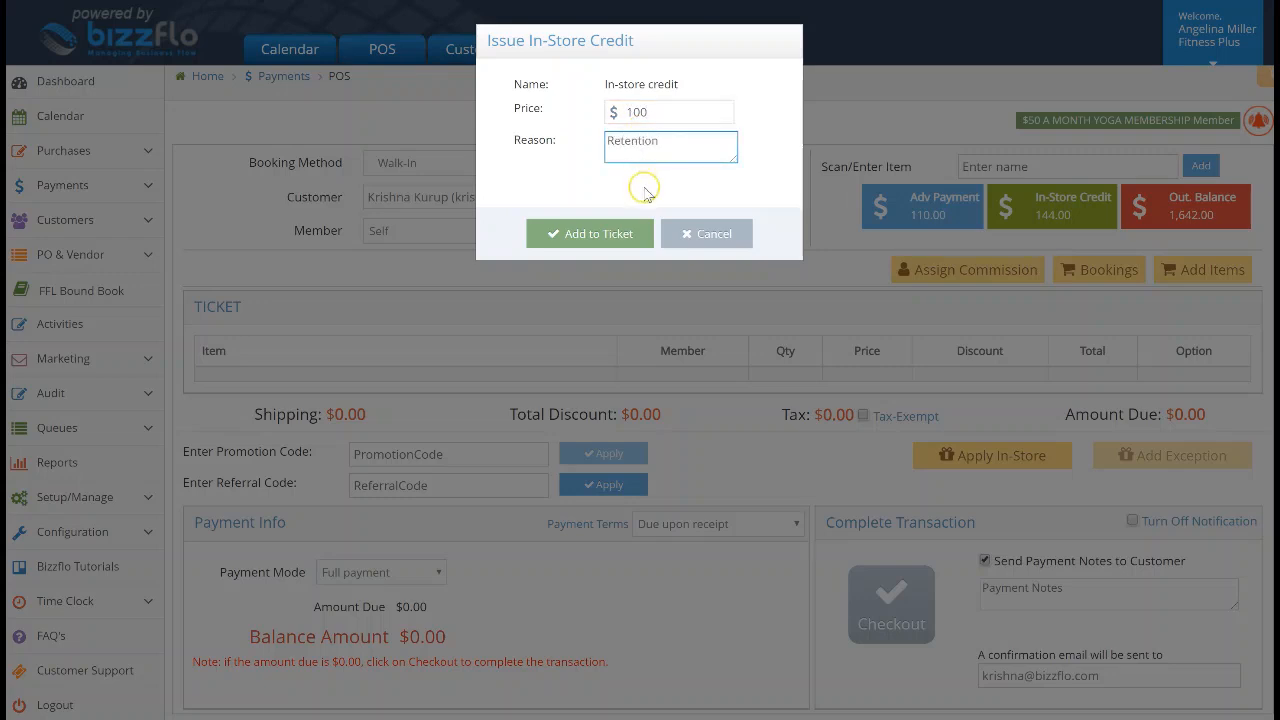
pyautogui.click(645, 189)
pyautogui.click(558, 236)
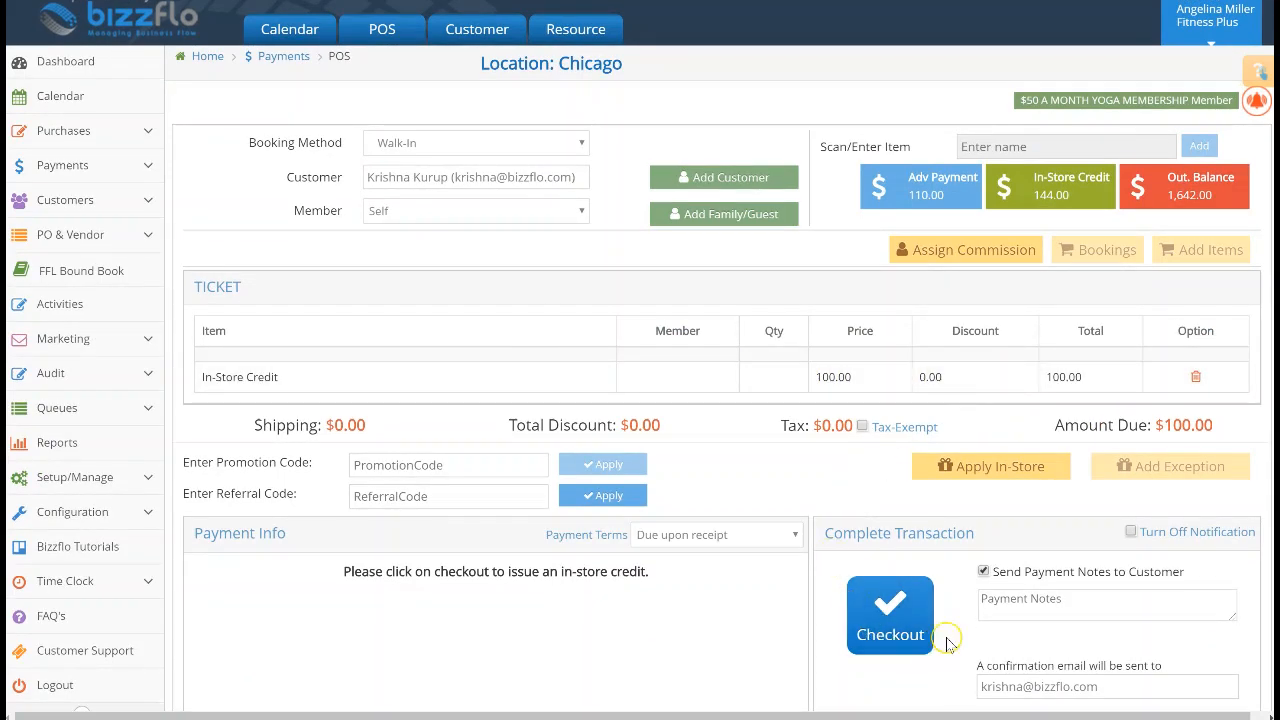
# Turn off the customer notification, toggle Send Payment Notes, and check out the $100 credit
pyautogui.scroll(-1, 947, 645)
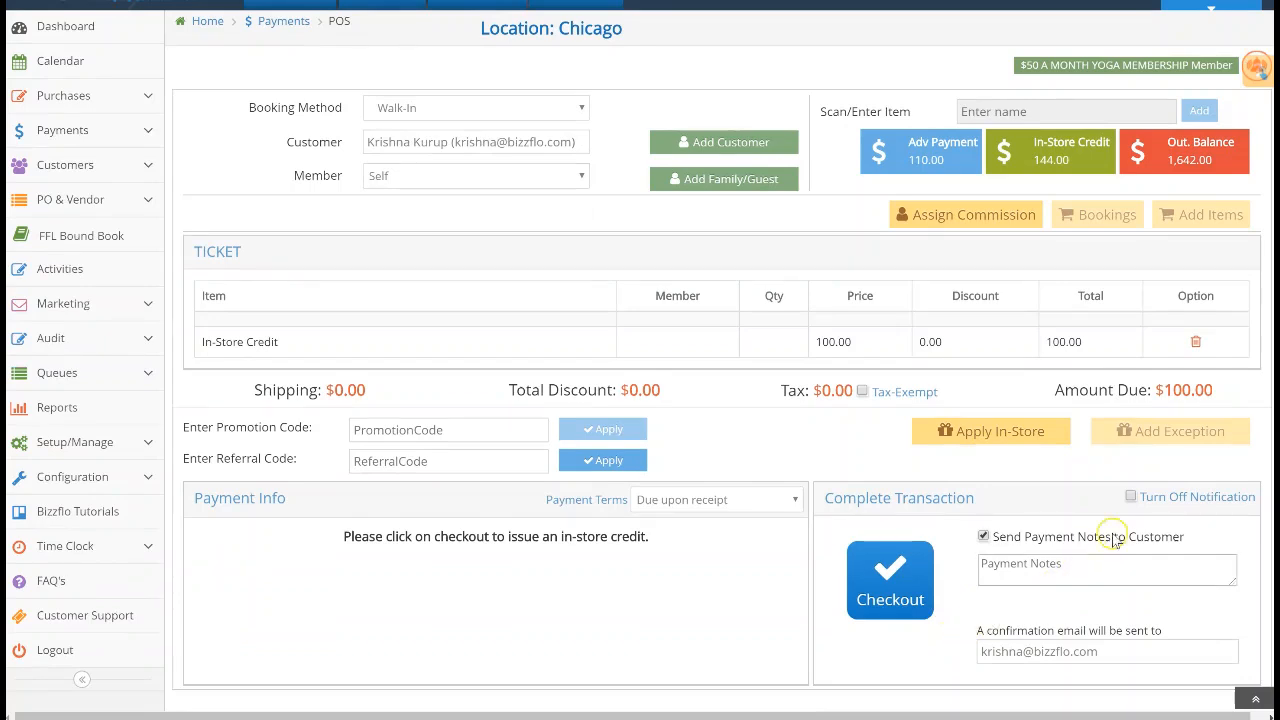
pyautogui.click(1132, 499)
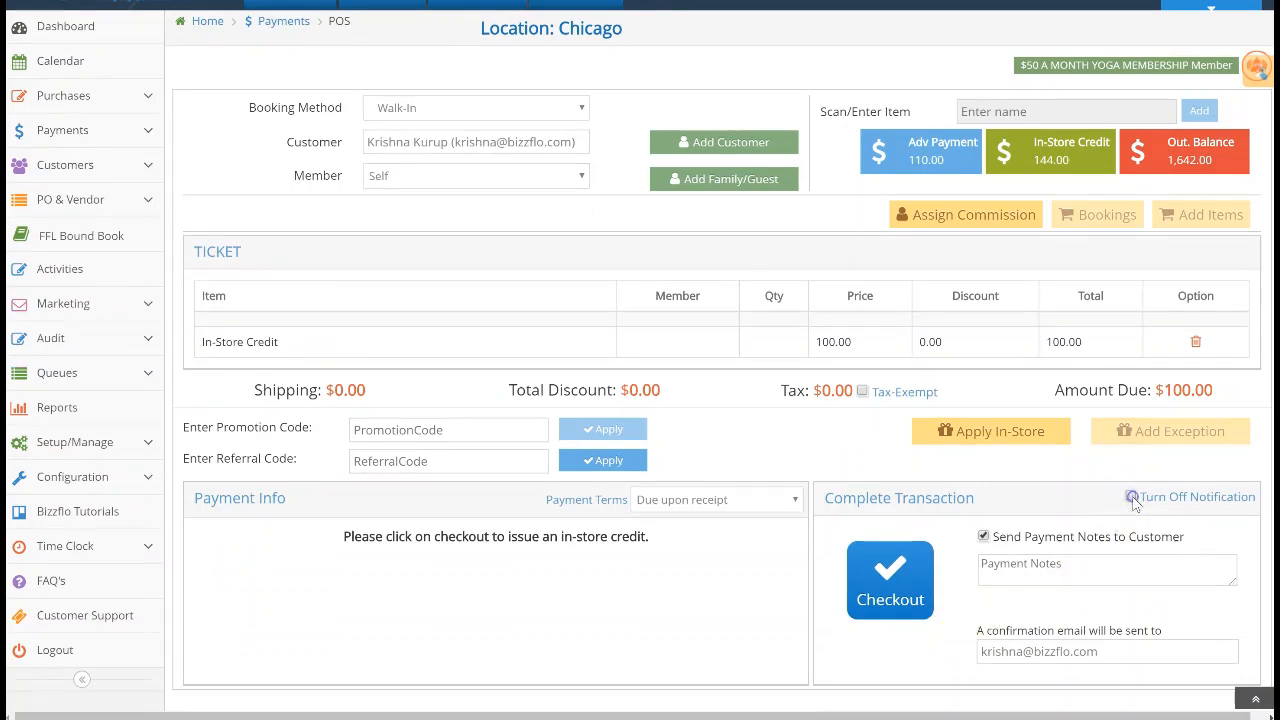
pyautogui.click(984, 535)
pyautogui.click(901, 580)
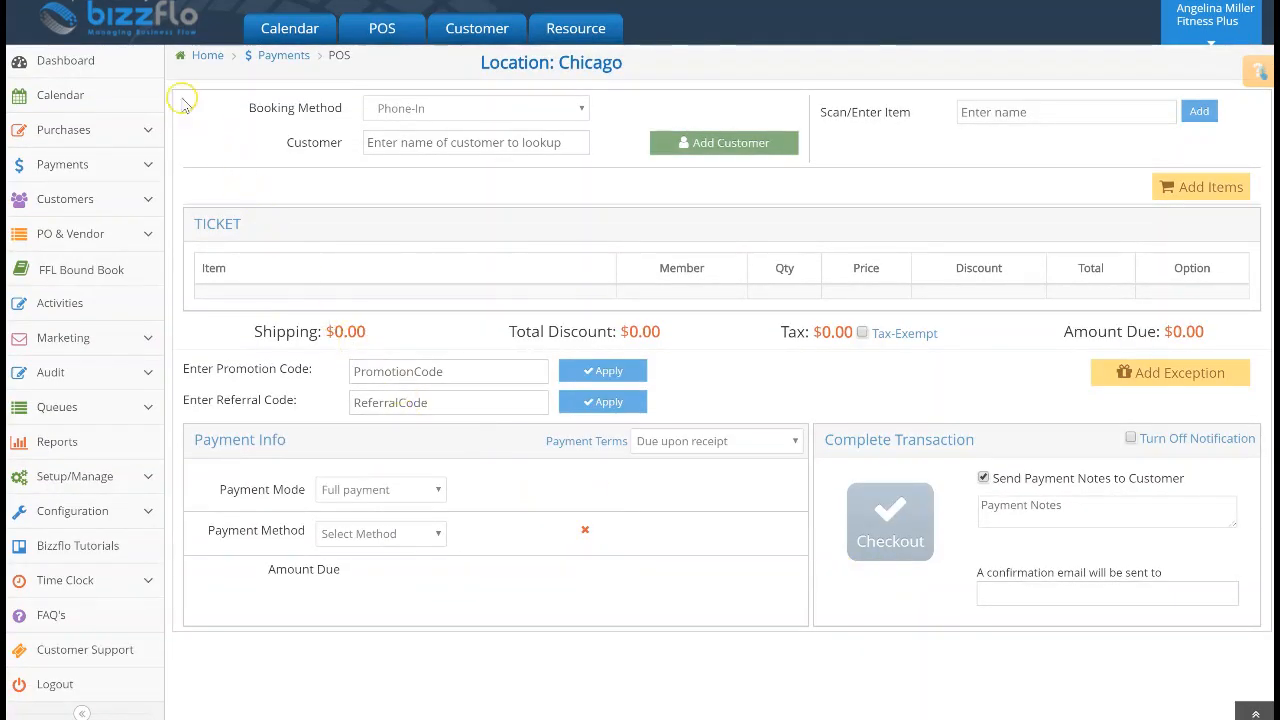
# Go back to the dashboard and expand the Customers menu
pyautogui.click(151, 66)
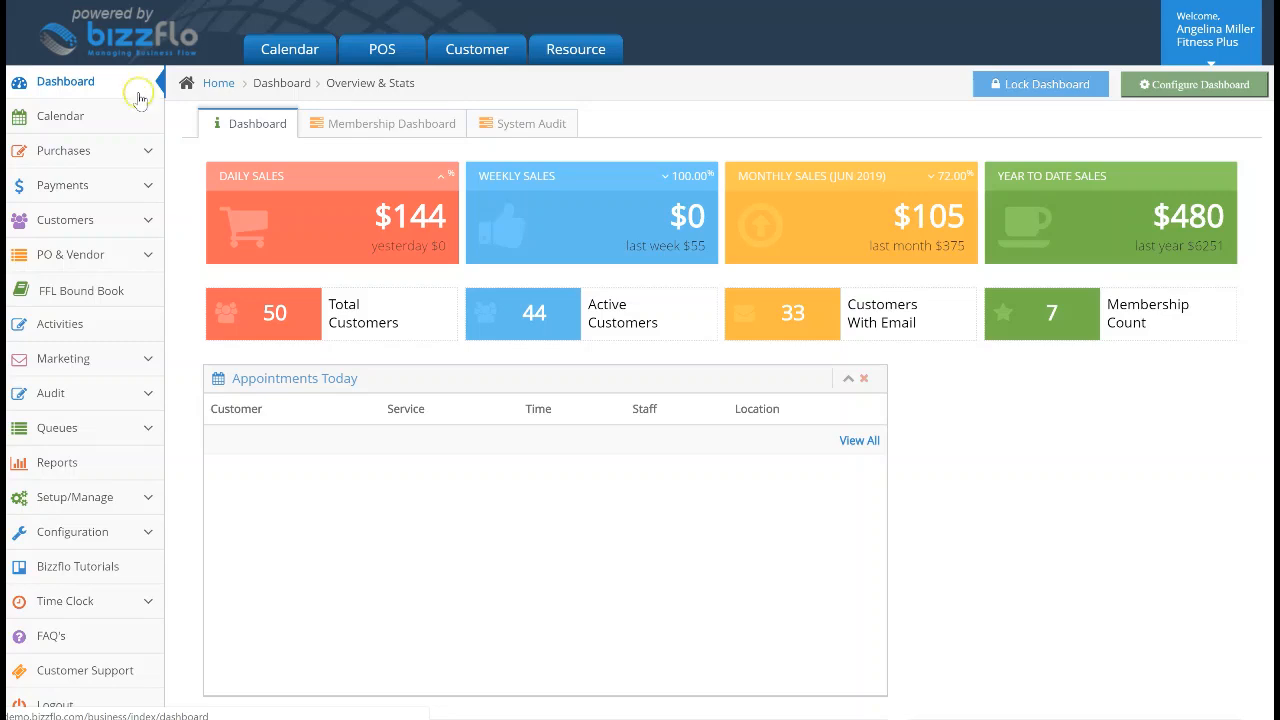
pyautogui.click(127, 229)
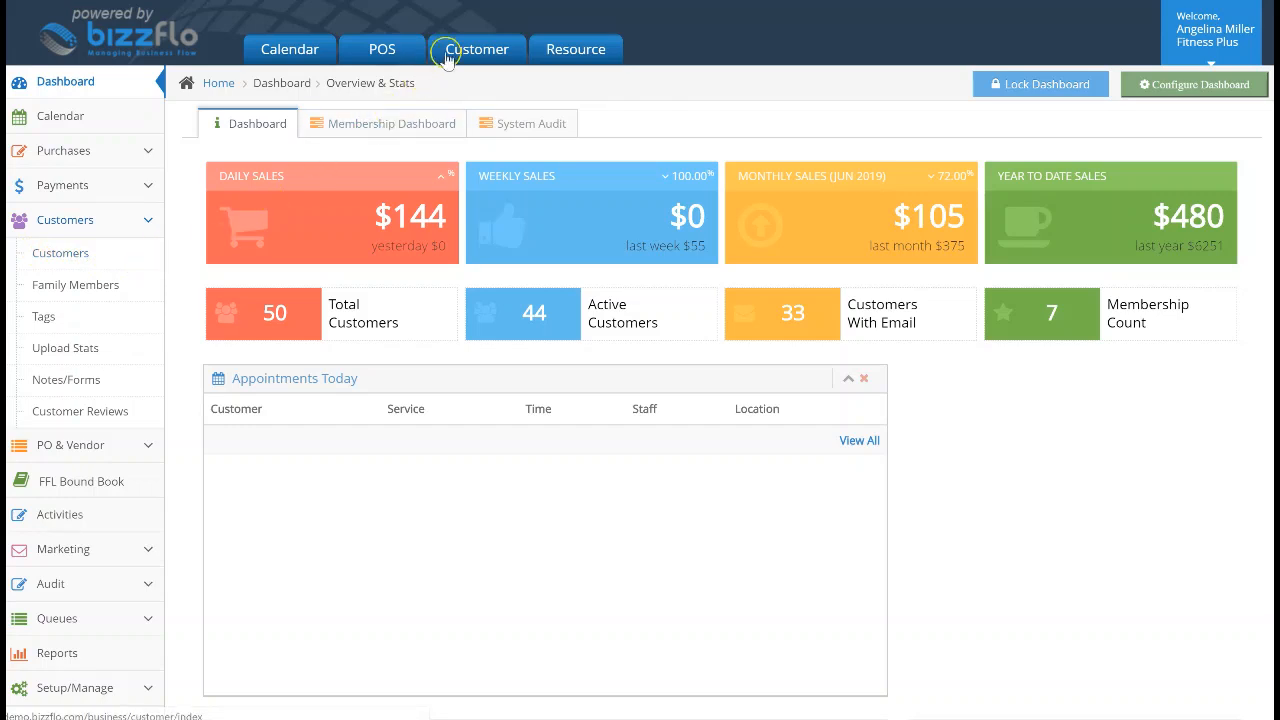
# Filter customers by email, open the customer's profile, and view Billing in-store credit showing $244.00
pyautogui.click(500, 55)
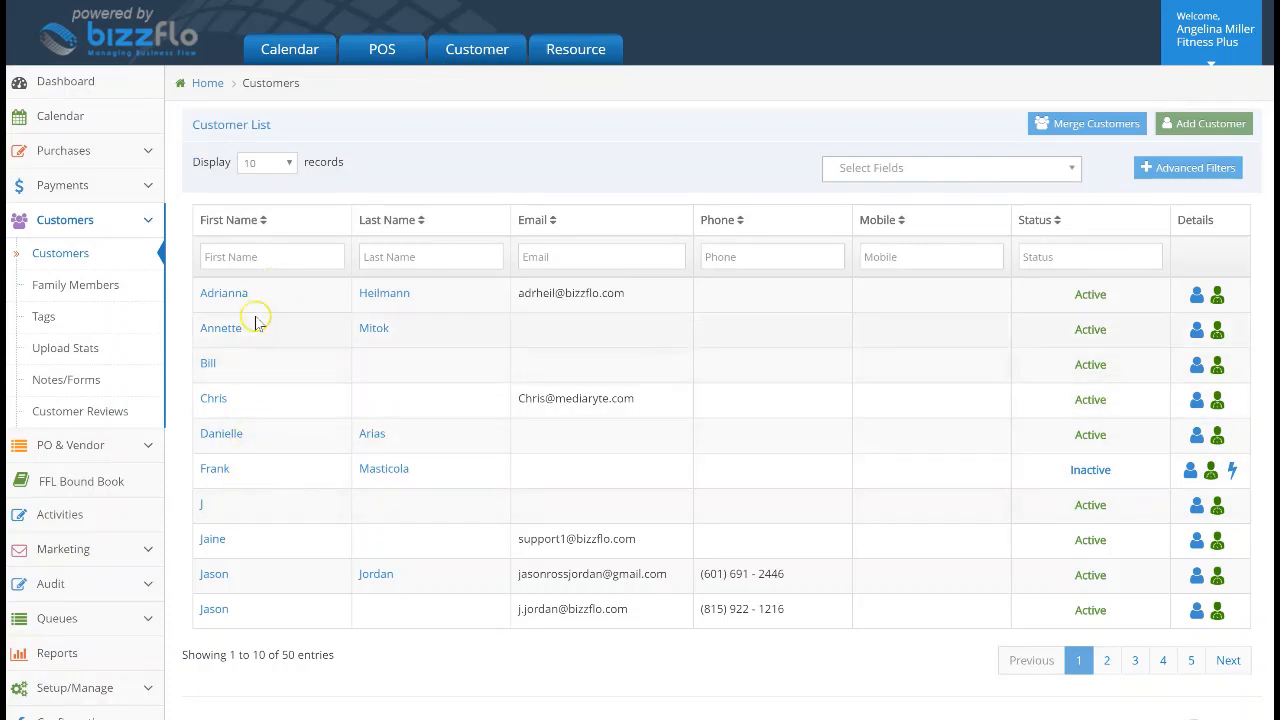
pyautogui.click(535, 258)
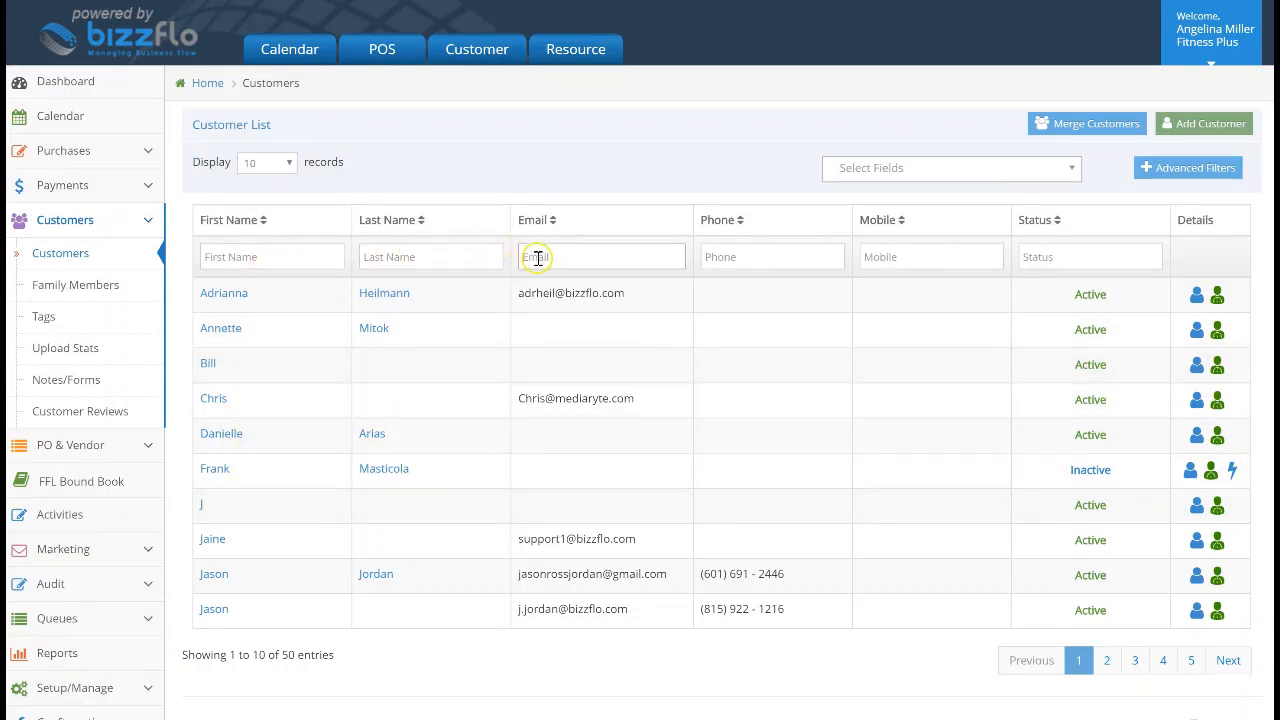
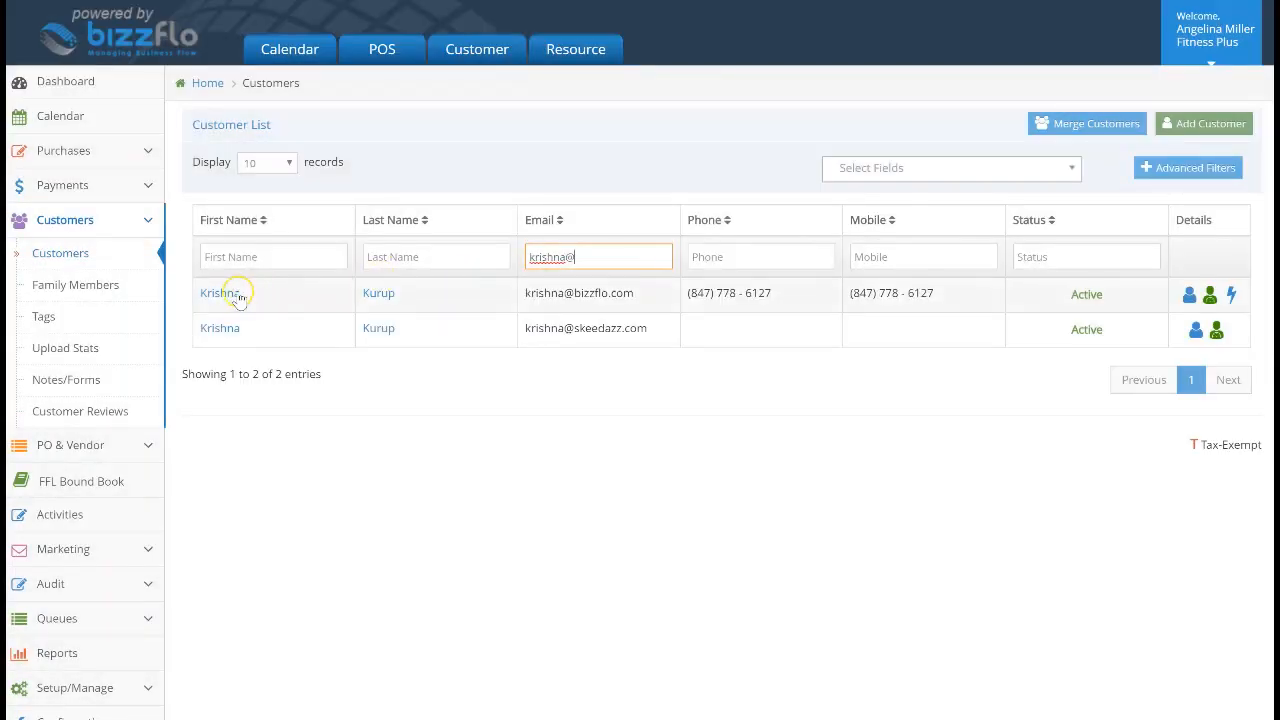
pyautogui.click(237, 296)
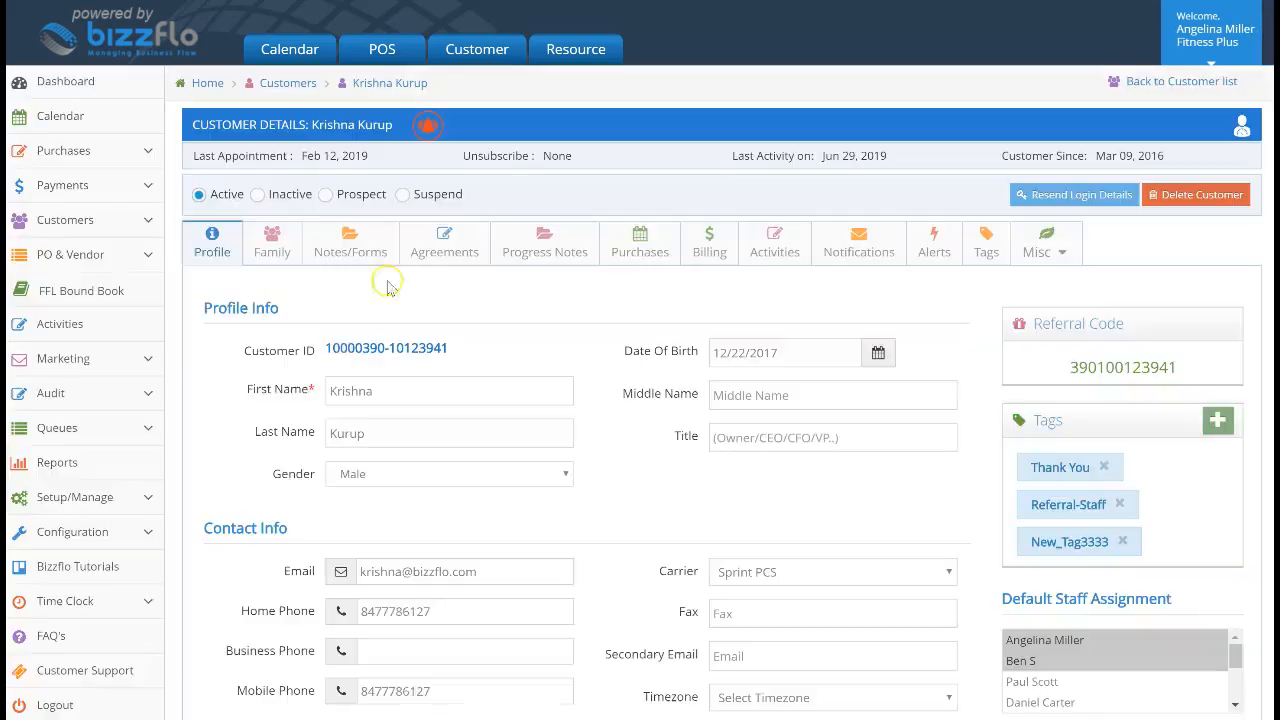
pyautogui.click(711, 254)
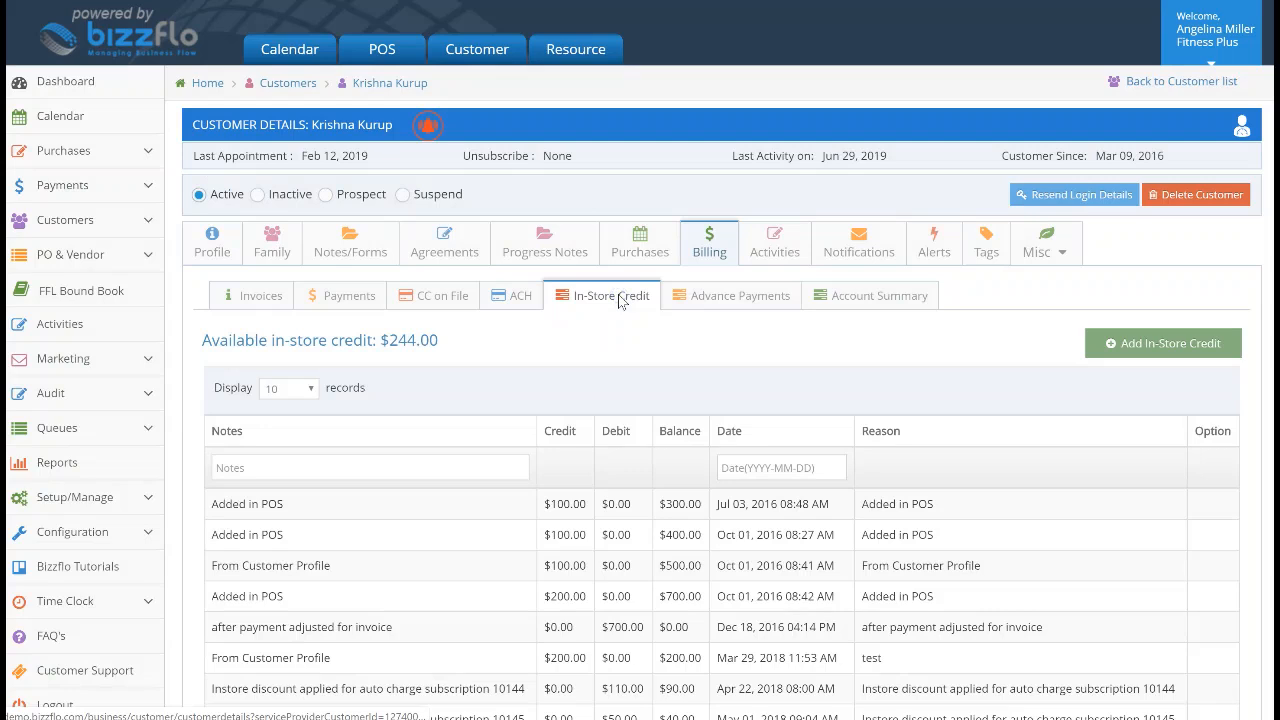
# Save a $100 Retention in-store credit on the profile, raising it to $344.00, then return to the dashboard
pyautogui.click(1155, 345)
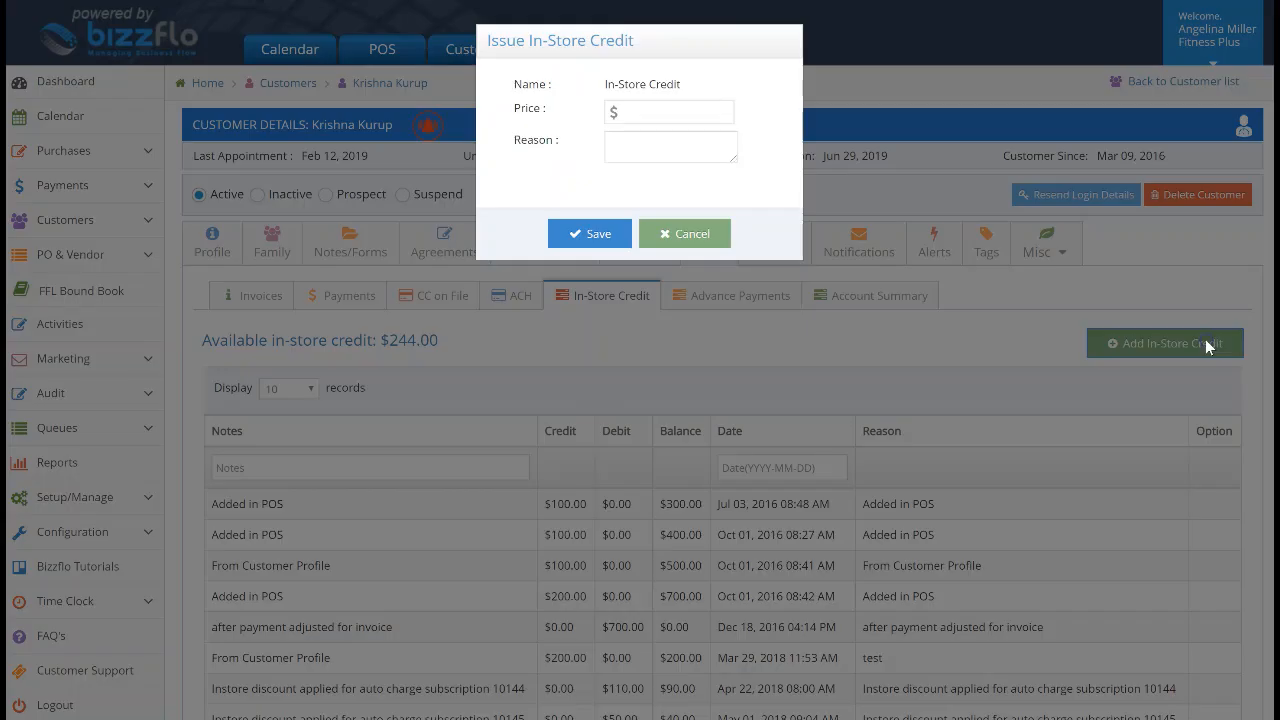
pyautogui.click(698, 114)
pyautogui.click(684, 136)
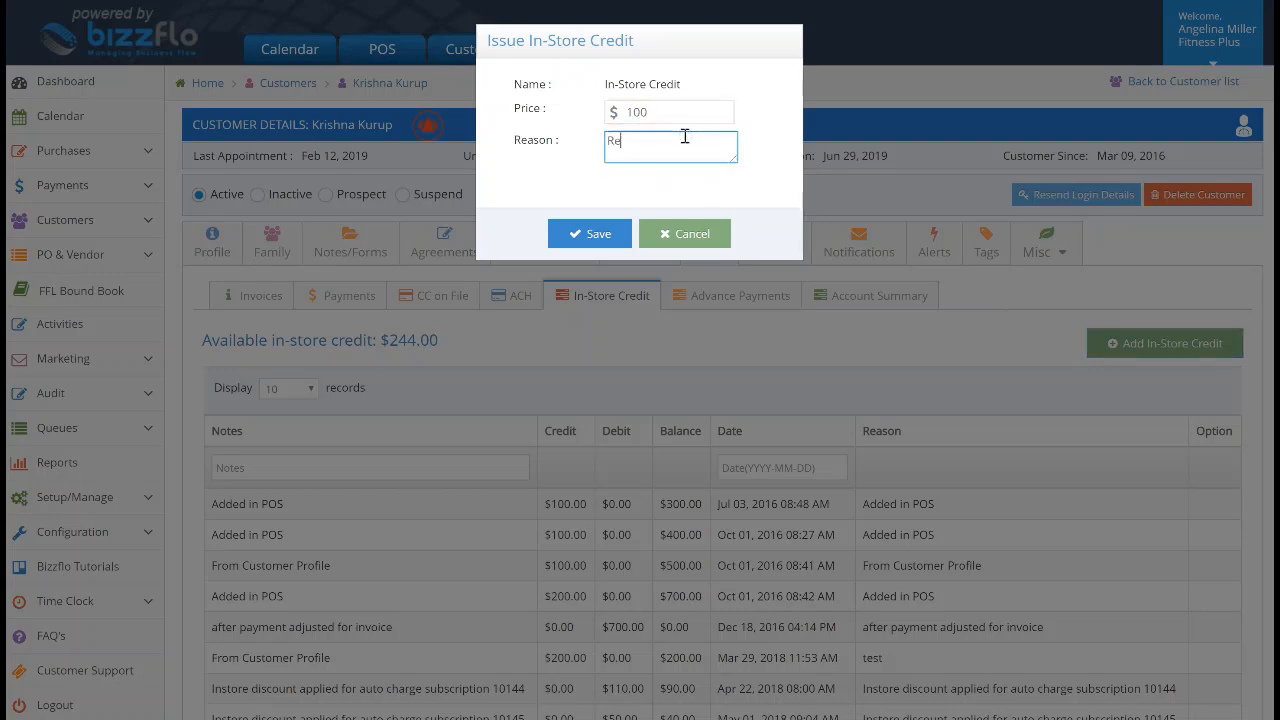
pyautogui.write('Retention')
pyautogui.click(606, 233)
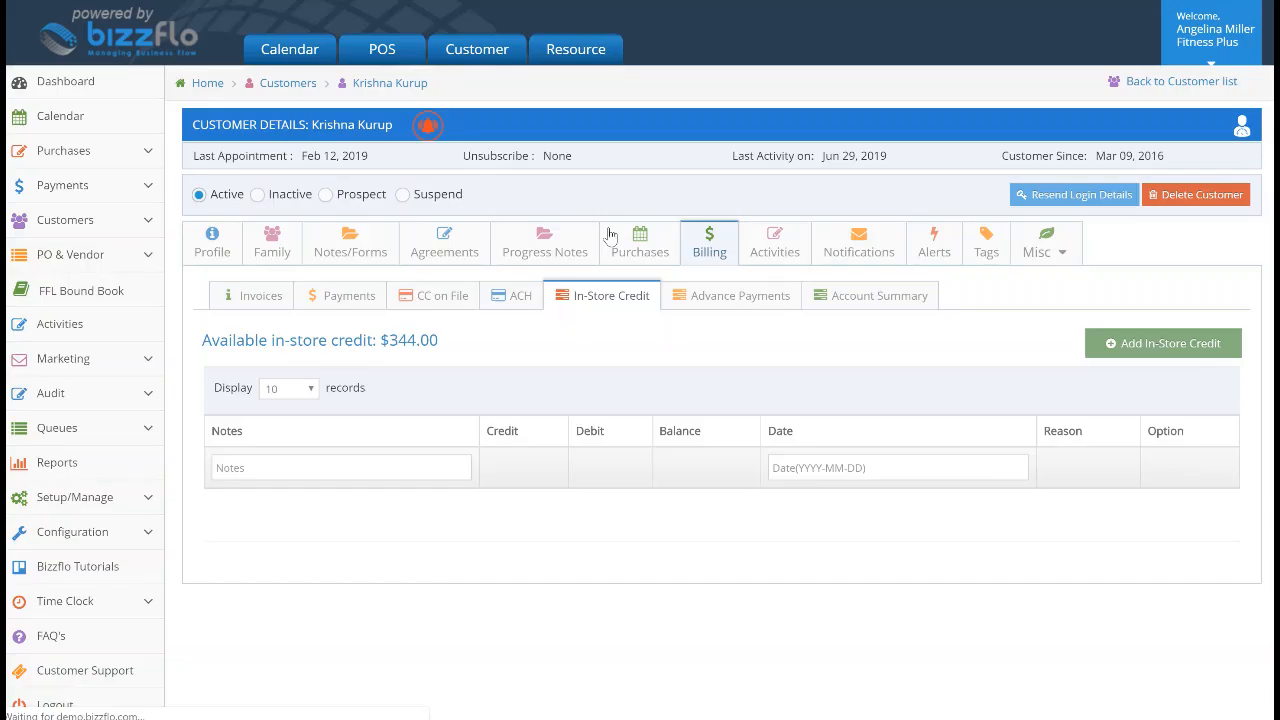
pyautogui.scroll(-2, 610, 235)
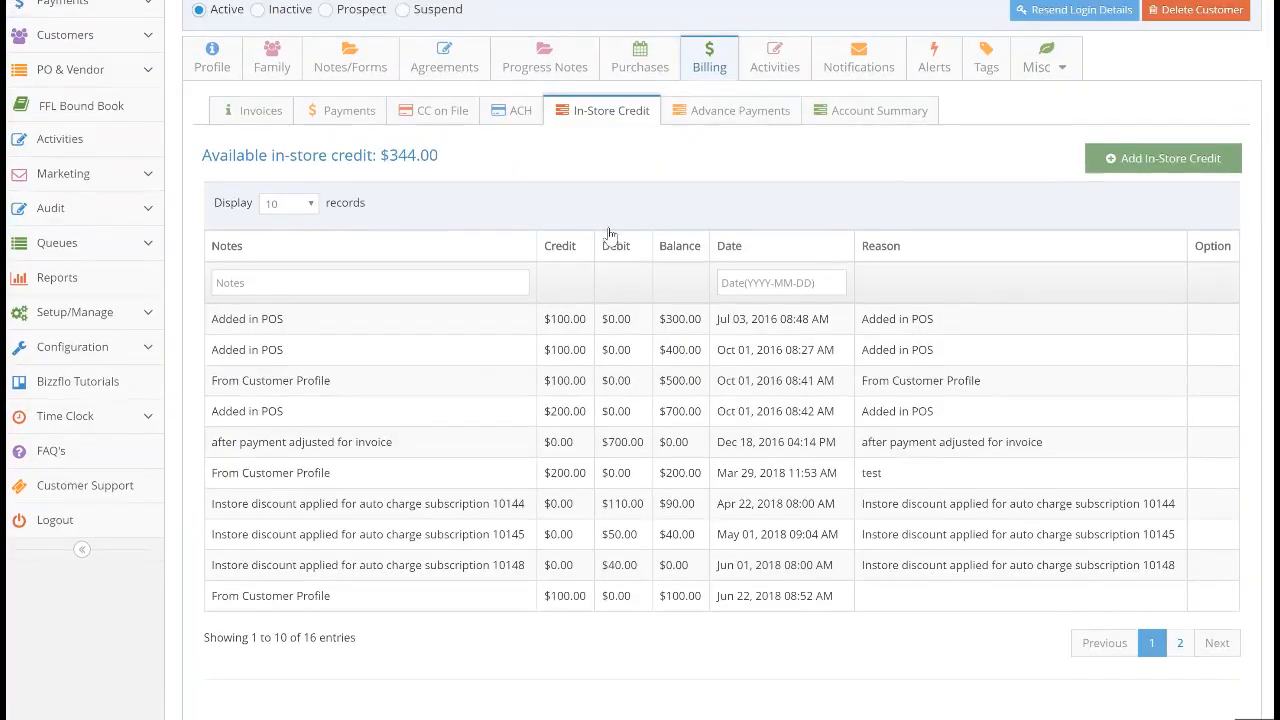
pyautogui.scroll(2, 610, 235)
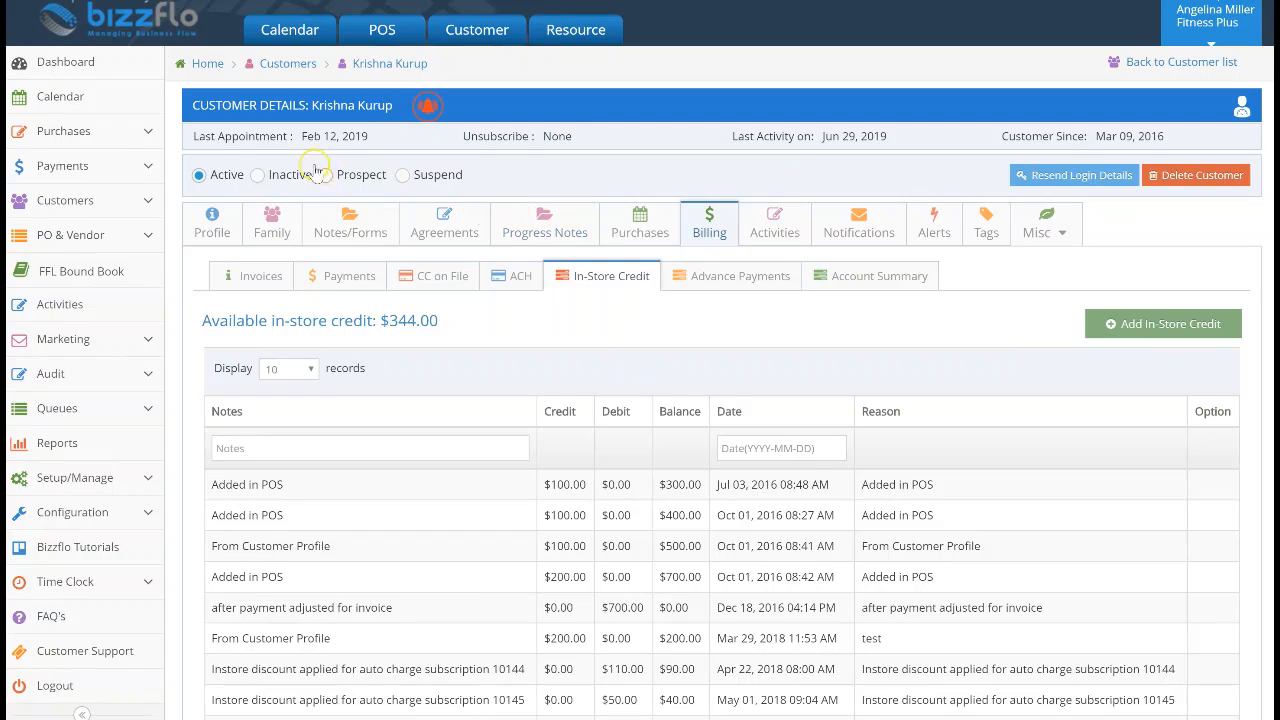
pyautogui.click(147, 72)
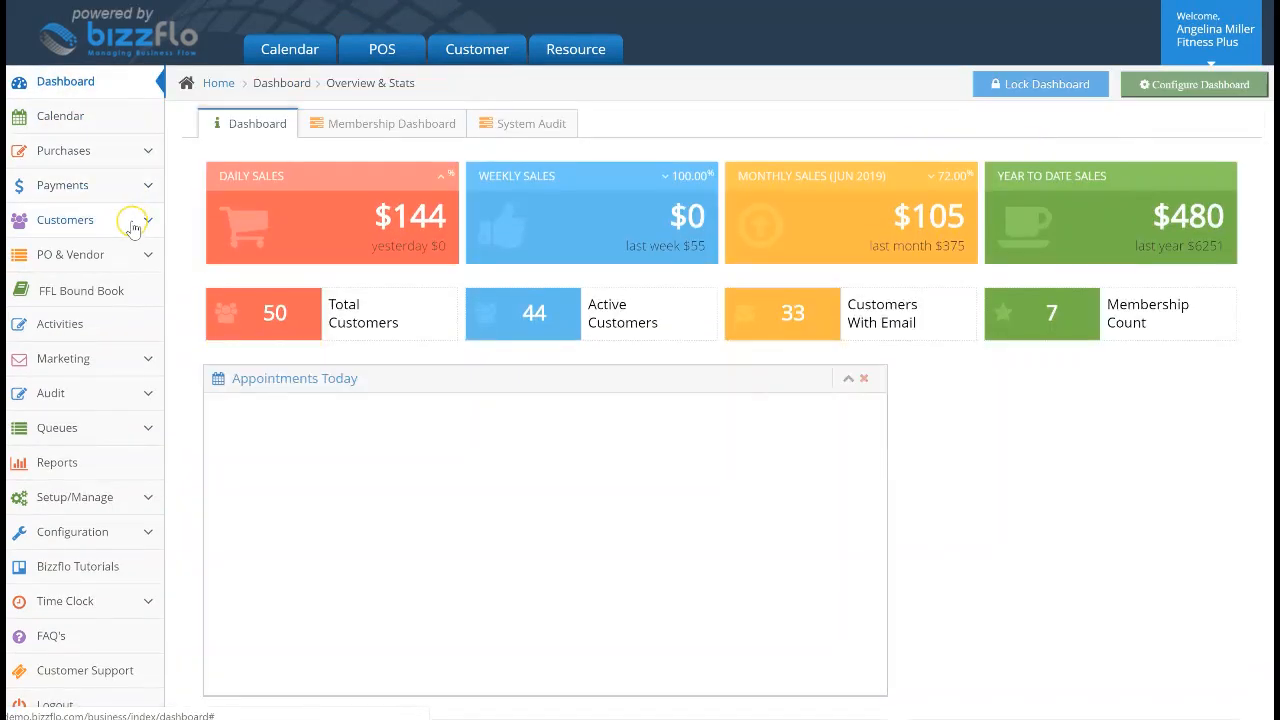
# Open the Invoices list and select invoice 10199 for the $44.00 Paleo Protein-Chocolate purchase
pyautogui.click(45, 190)
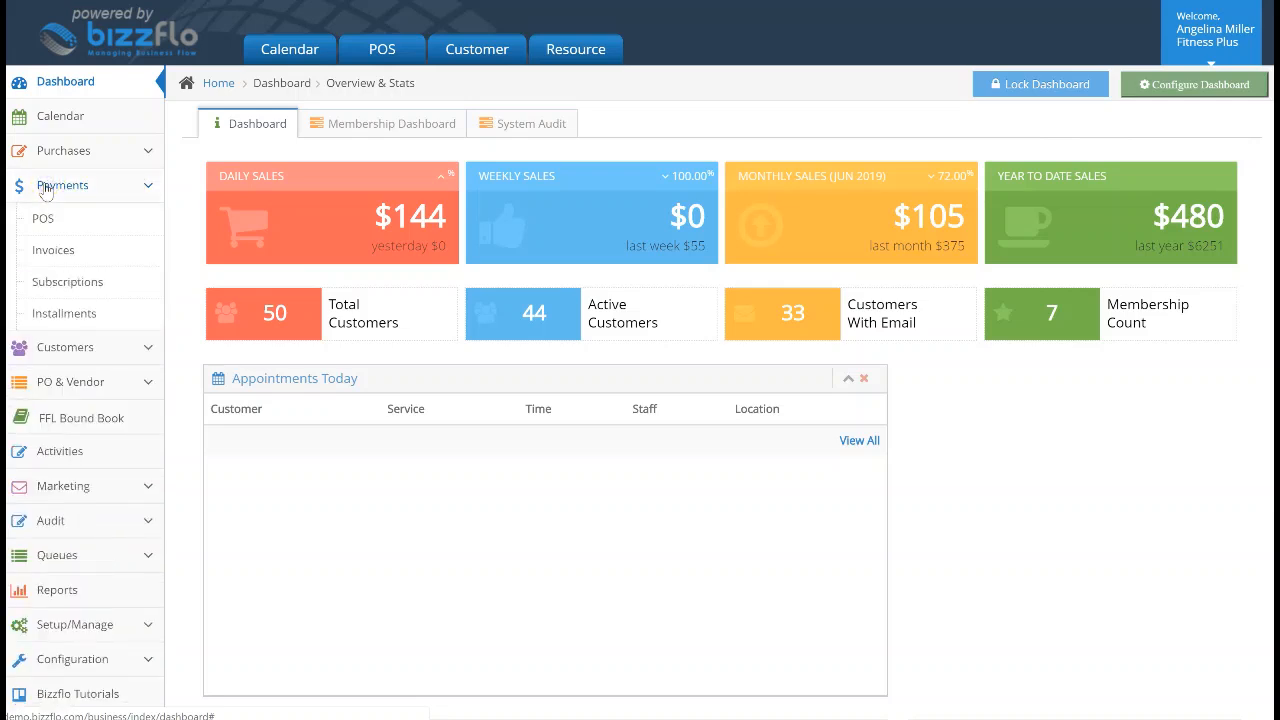
pyautogui.click(28, 251)
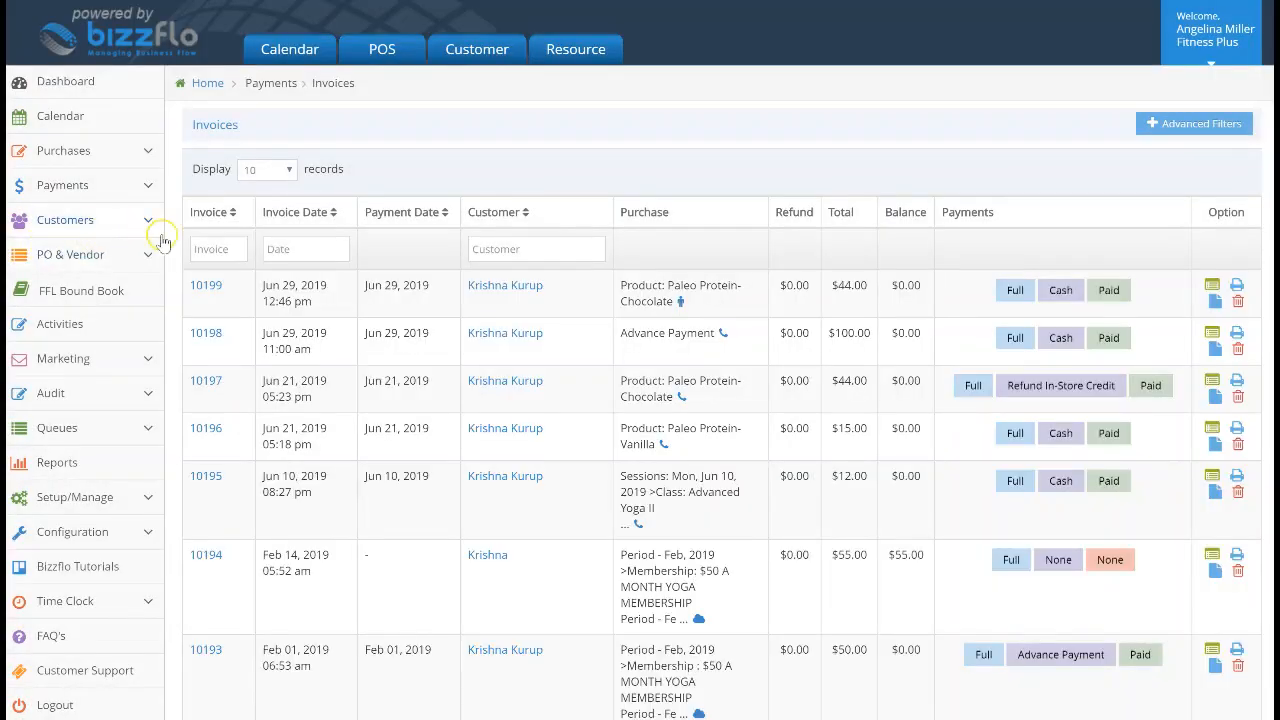
pyautogui.scroll(-2, 228, 308)
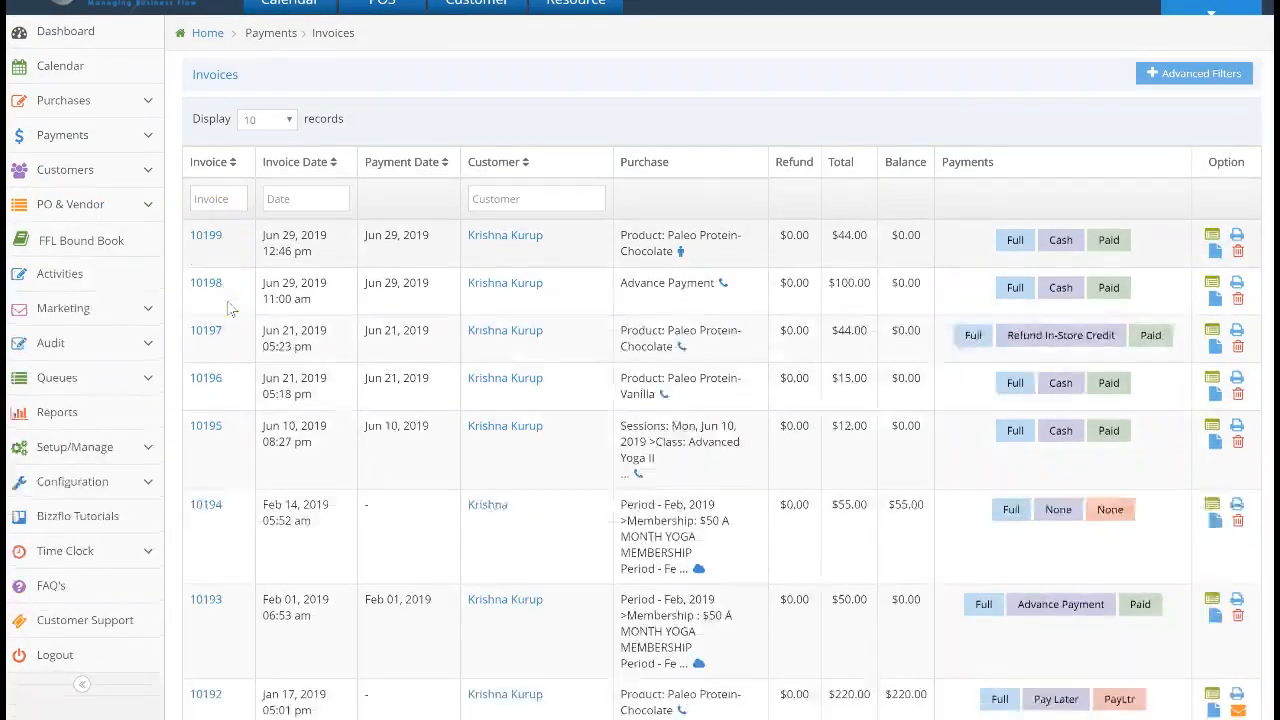
pyautogui.scroll(2, 228, 308)
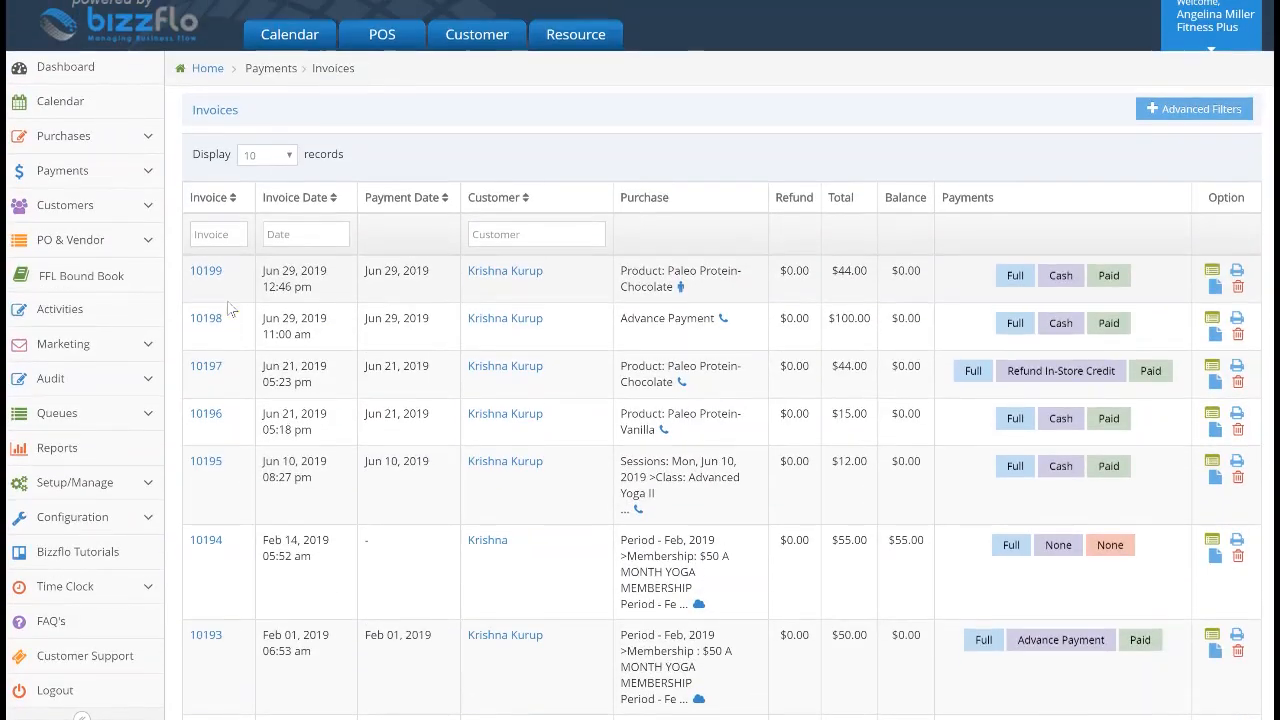
pyautogui.click(202, 234)
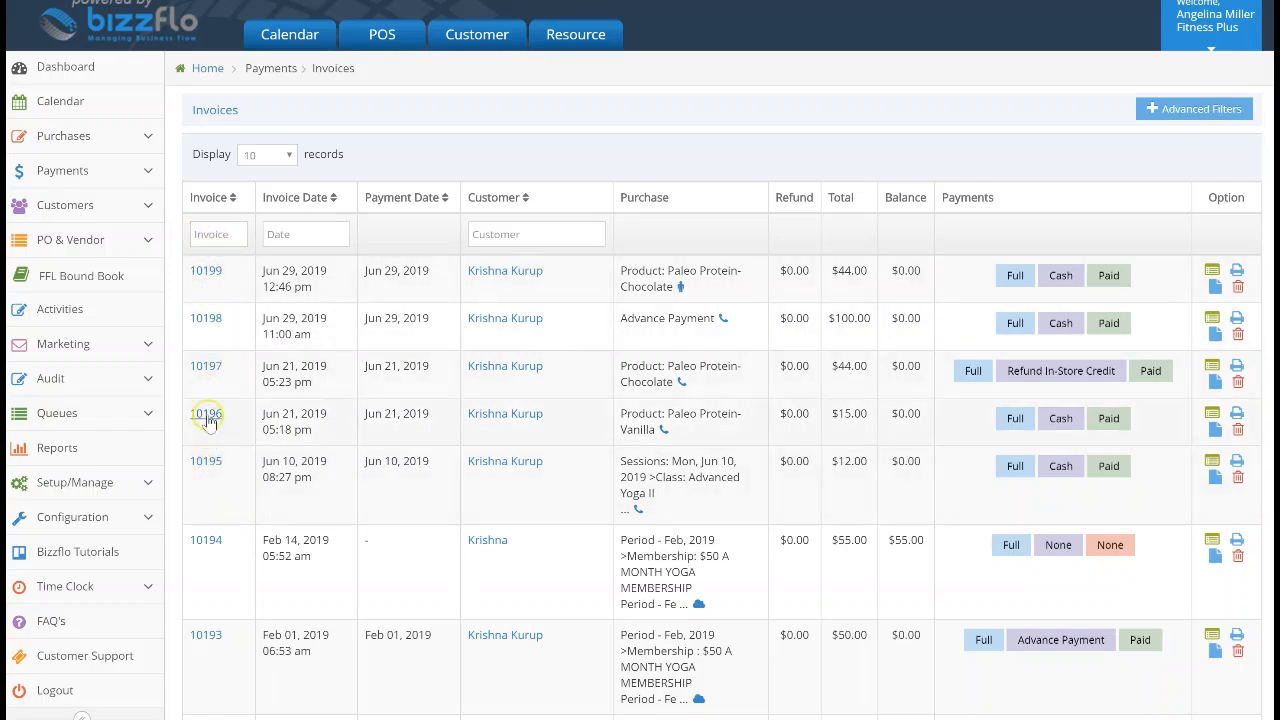
pyautogui.click(204, 274)
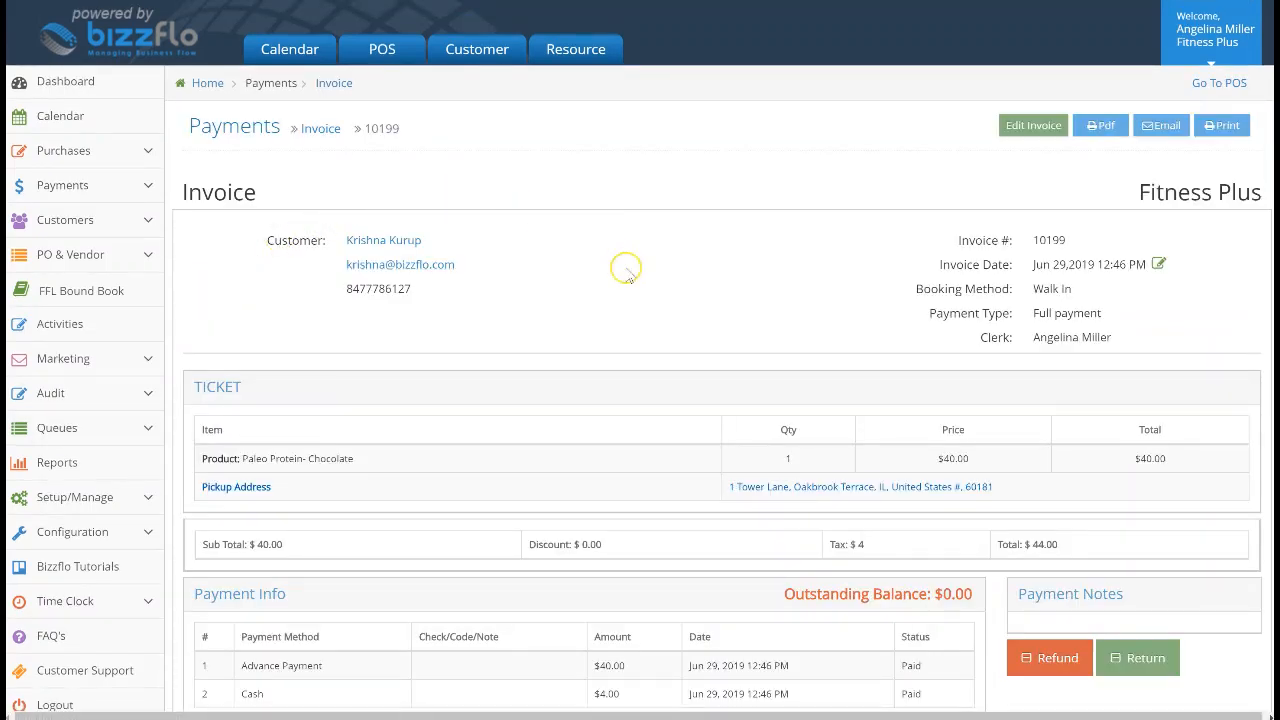
# Refund the full $44 on invoice 10199 as in-store credit, keeping the balance at $0.00
pyautogui.scroll(-1, 656, 375)
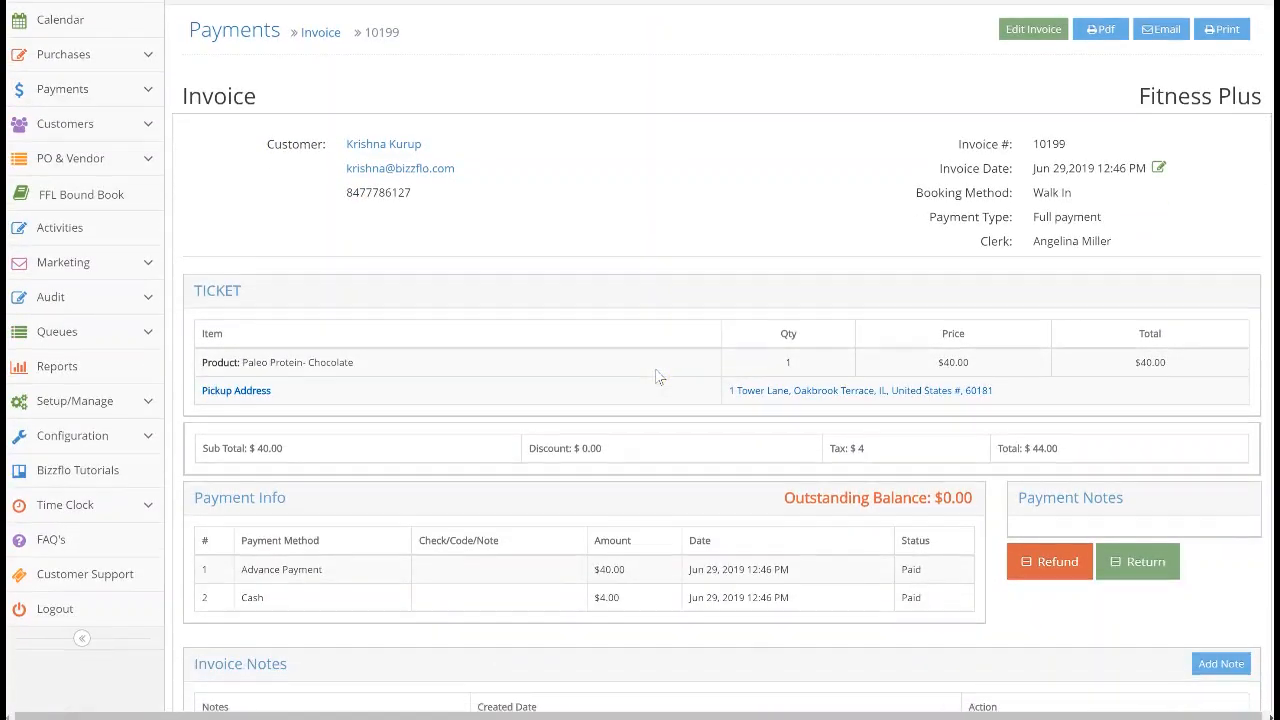
pyautogui.click(1022, 563)
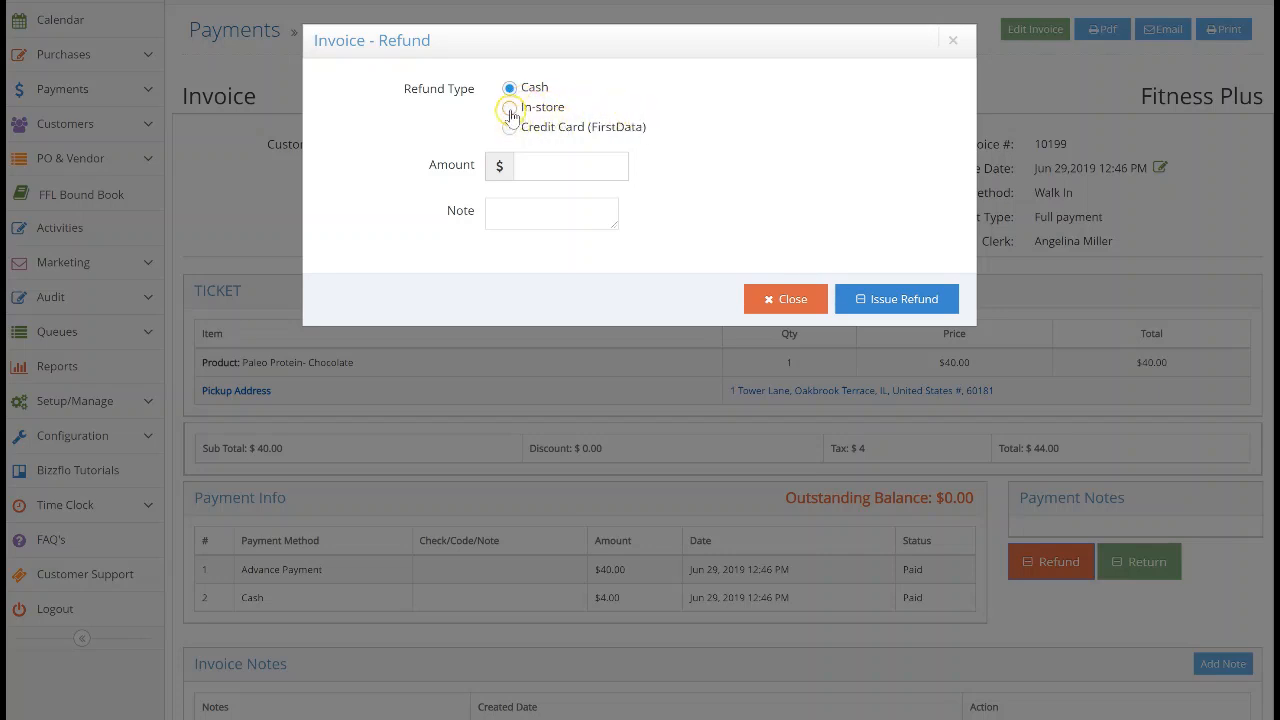
pyautogui.click(532, 162)
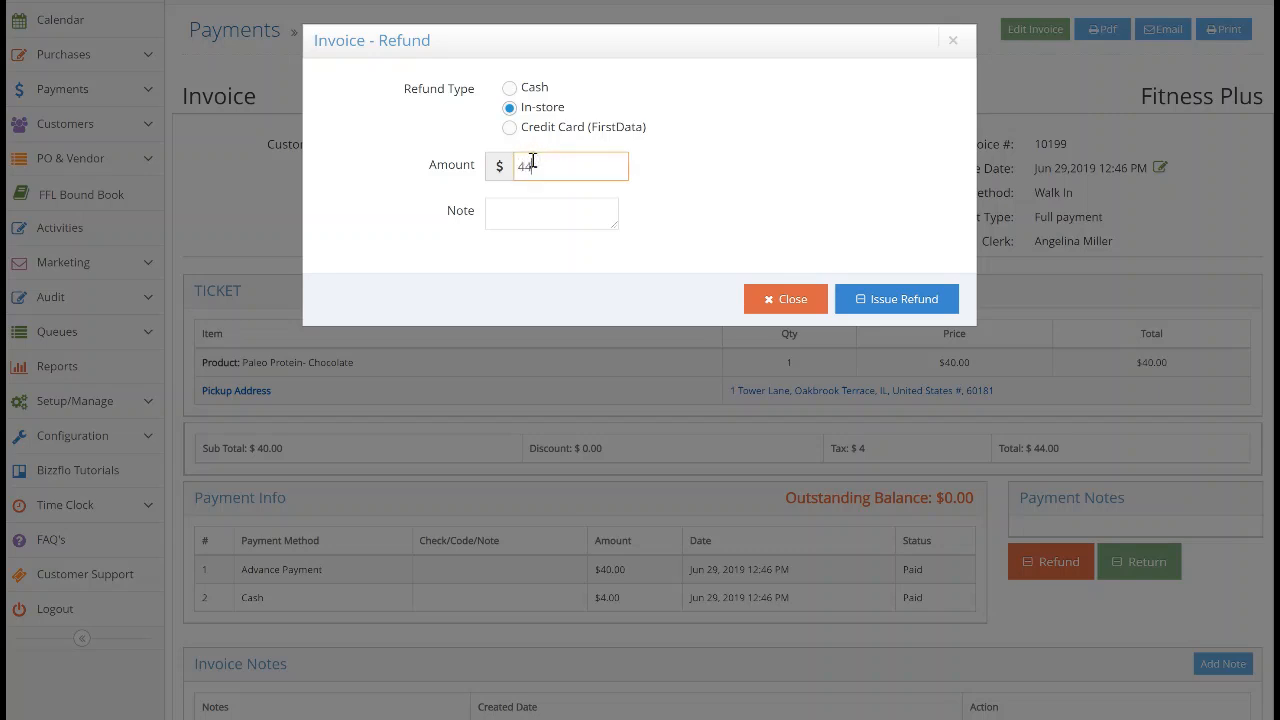
pyautogui.click(525, 208)
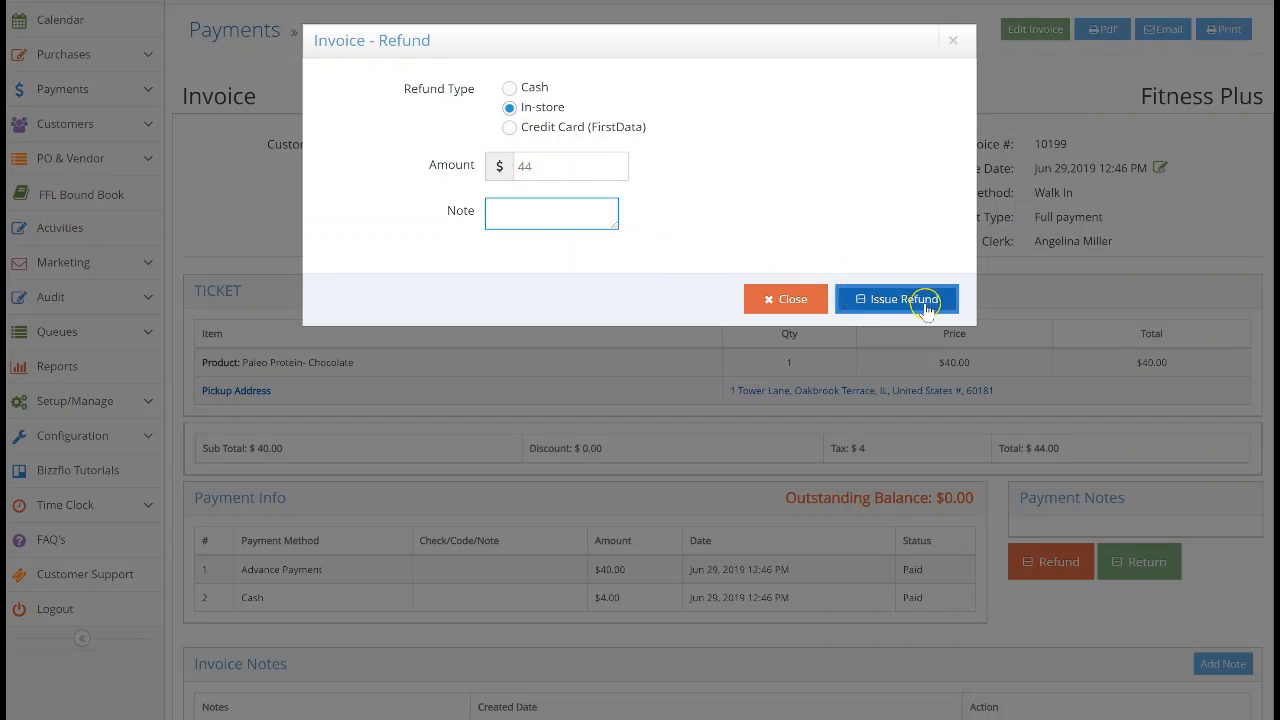
pyautogui.click(884, 304)
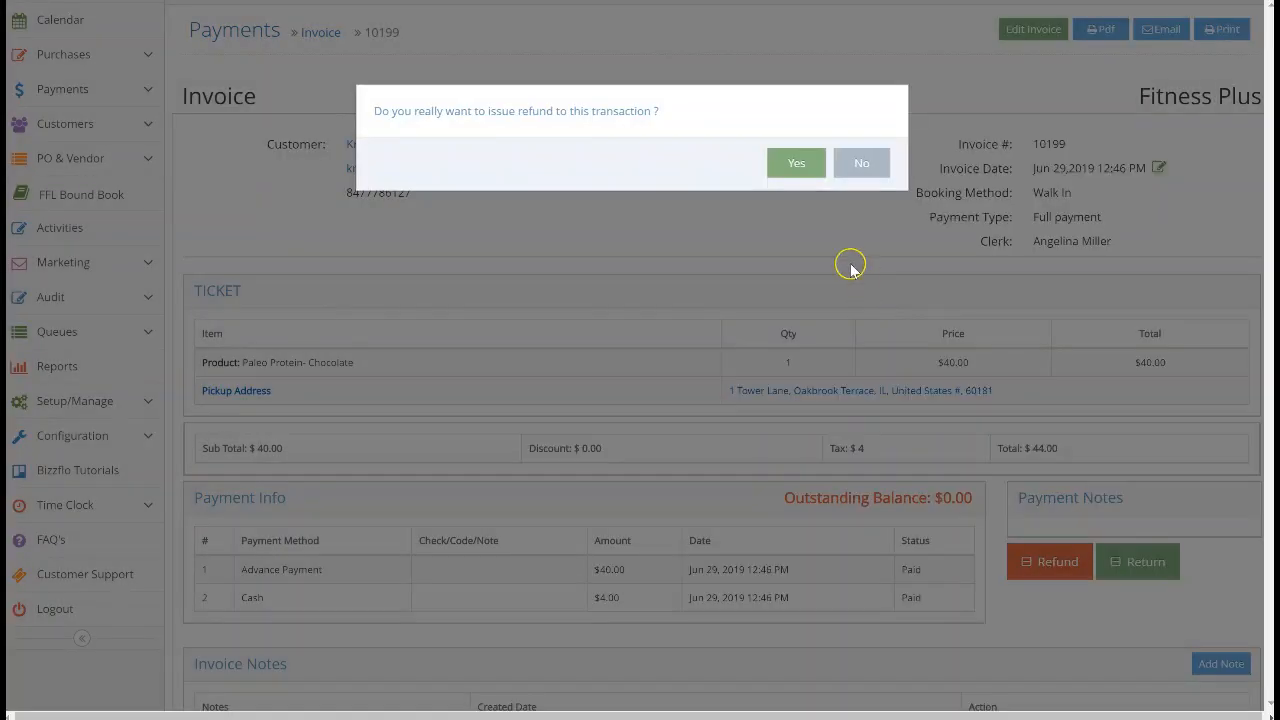
pyautogui.click(805, 183)
pyautogui.click(806, 193)
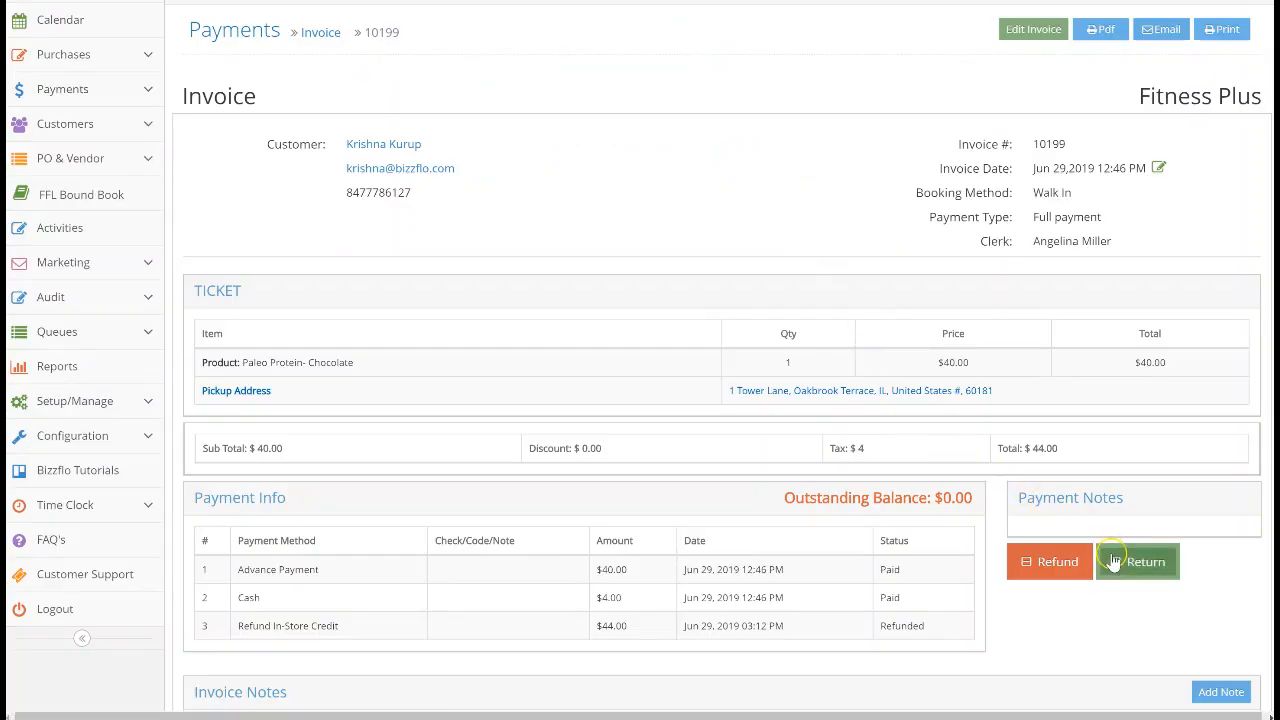
# Return the Paleo Protein-Chocolate item with return amount 2, issued as in-store credit ($2.20 total)
pyautogui.click(1155, 562)
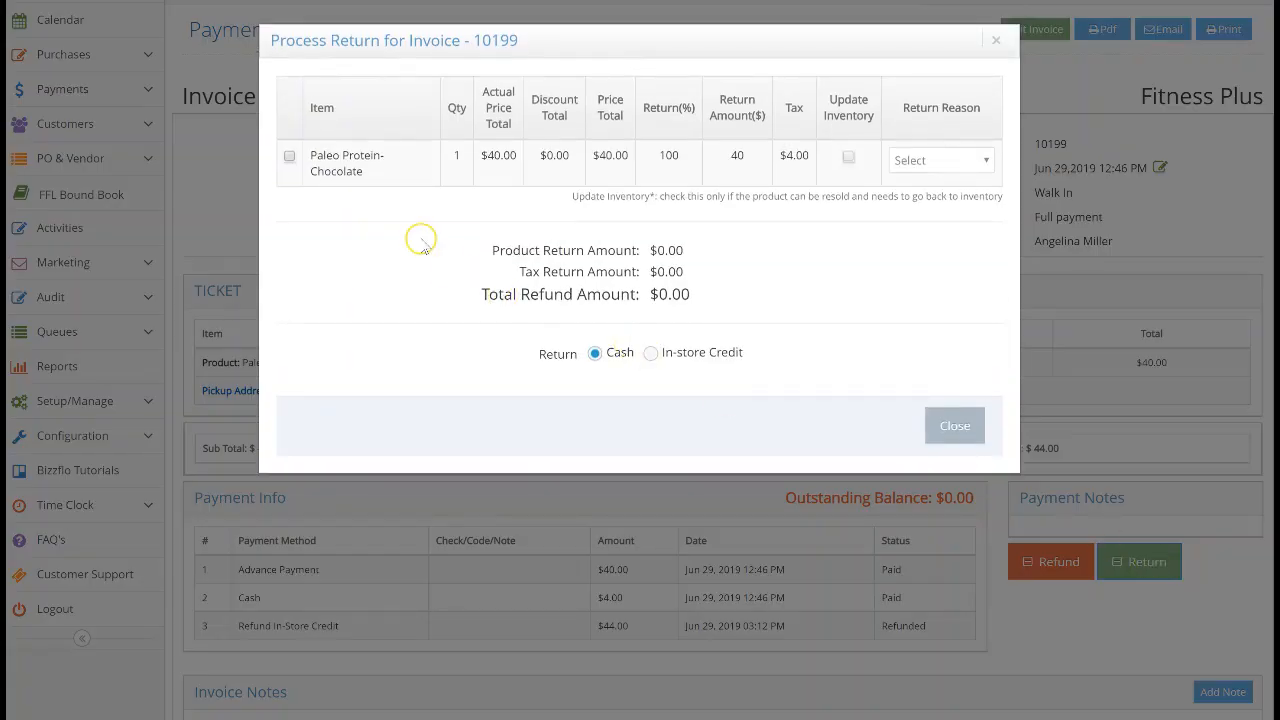
pyautogui.click(289, 157)
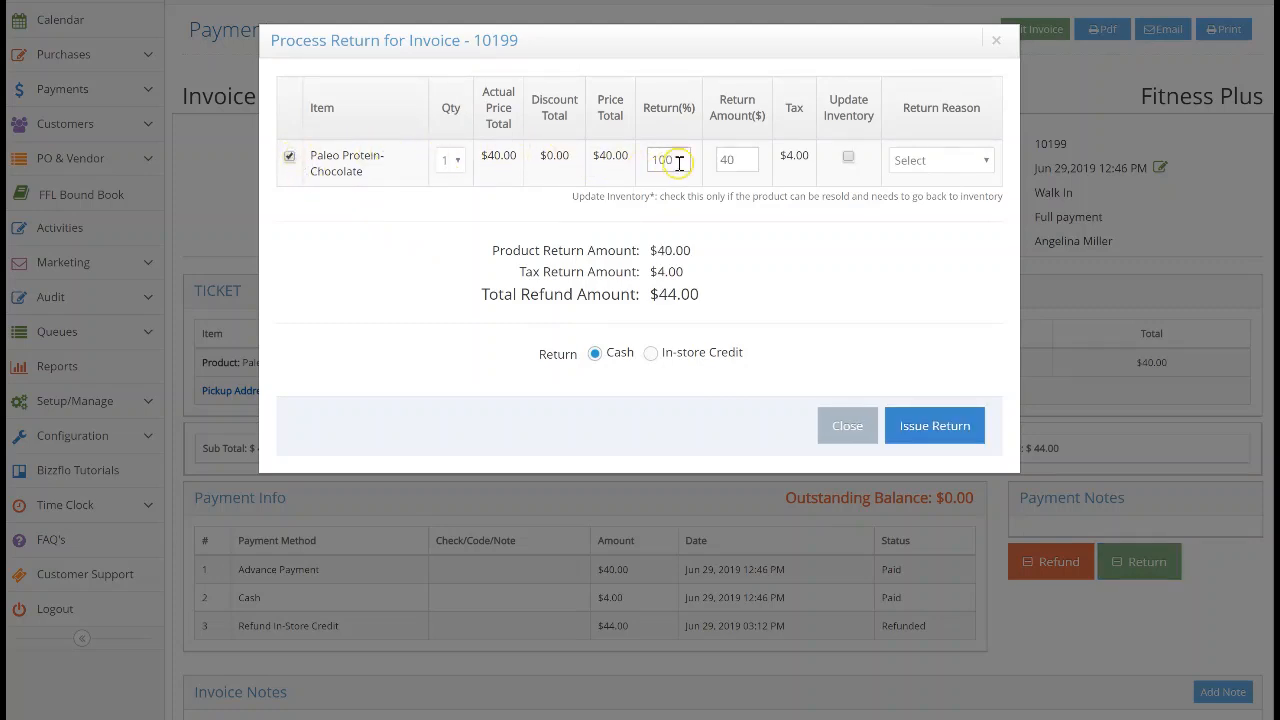
pyautogui.press('BackSpace')
pyautogui.press('BackSpace')
pyautogui.write('2')
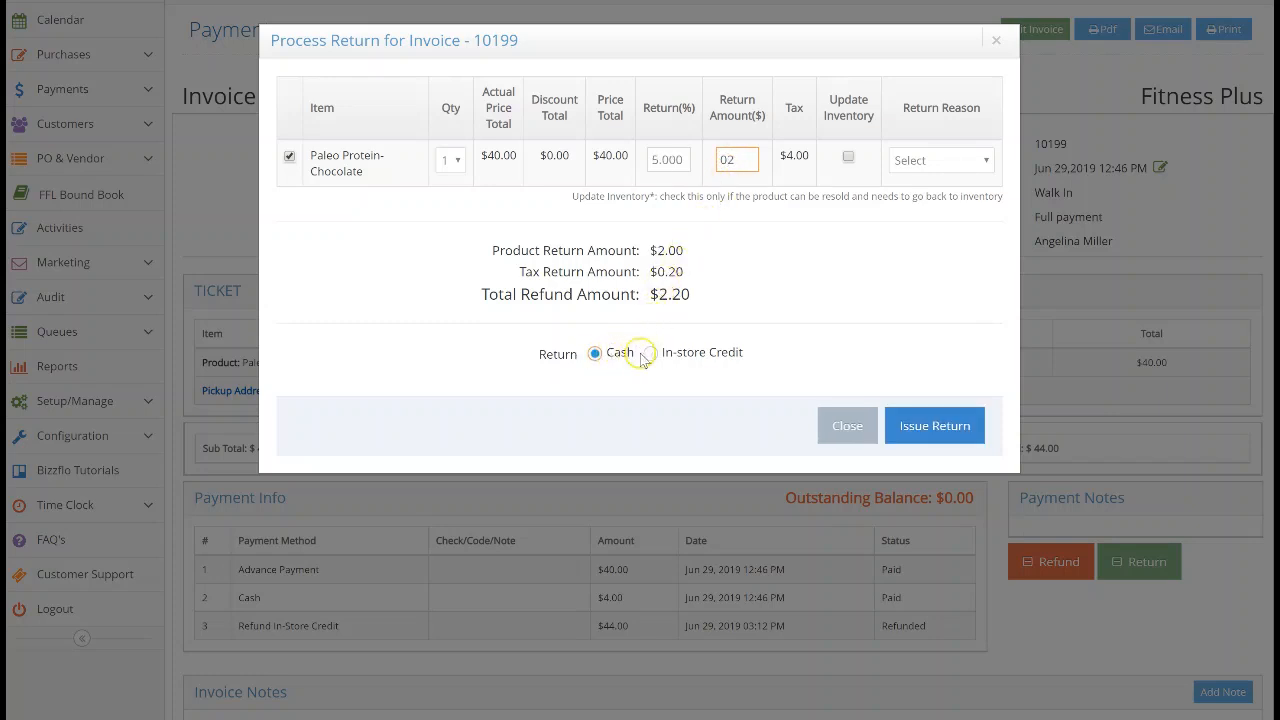
pyautogui.click(683, 355)
pyautogui.click(897, 423)
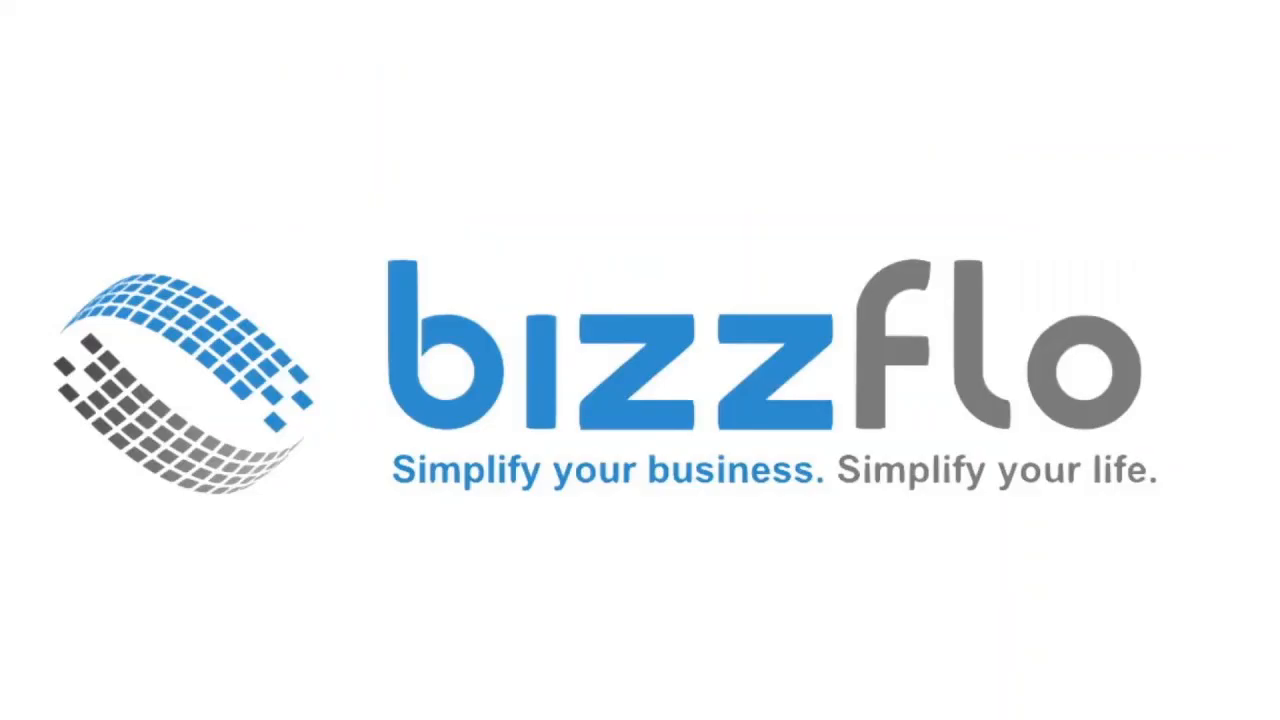